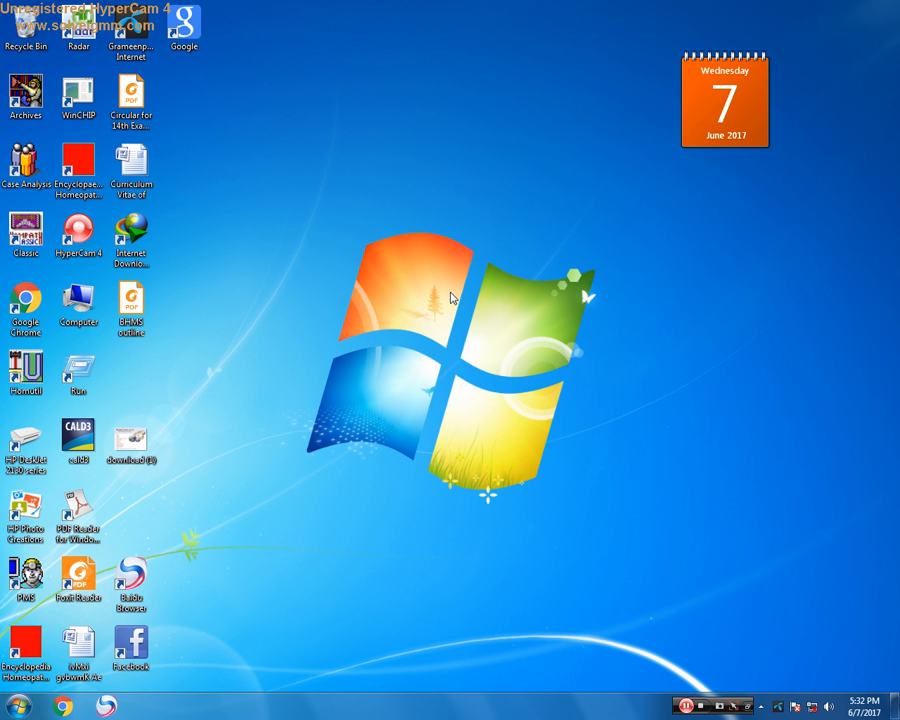
- Launch Hompath Classic, select the last listed physician and confirm the password entry to sign in
click(31, 245)
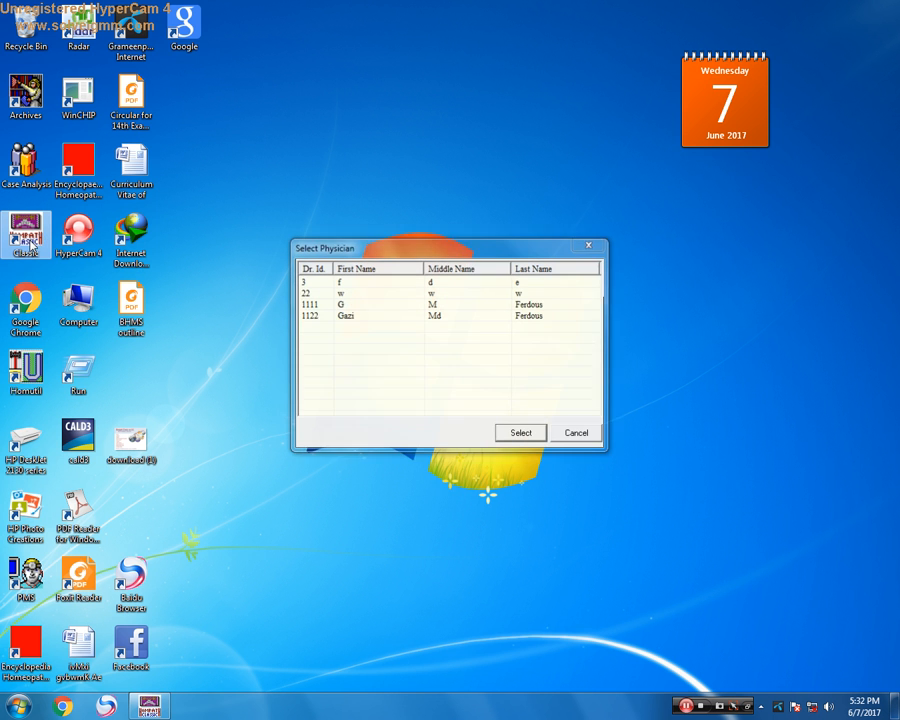
click(341, 317)
click(520, 433)
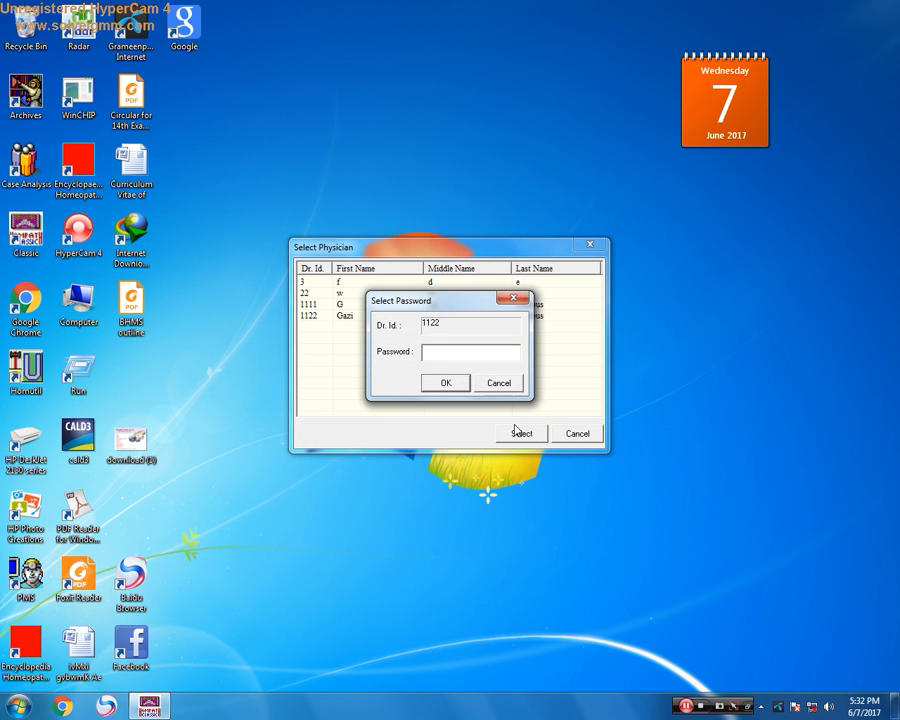
click(448, 383)
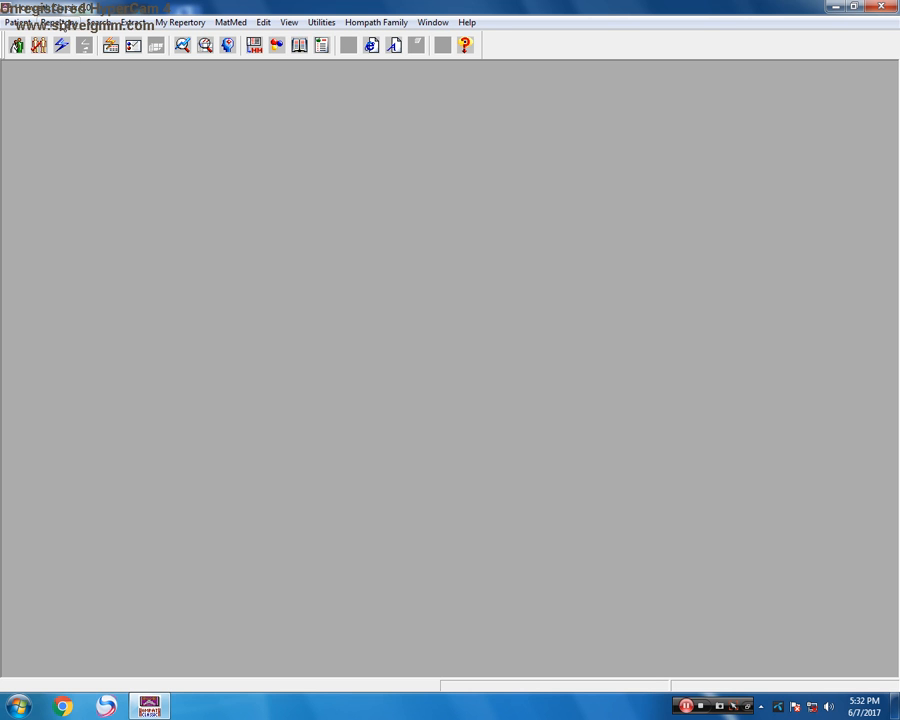
- Add the Mind chapter of the Kent repertory through Rubric Selection and open it
click(58, 23)
click(68, 39)
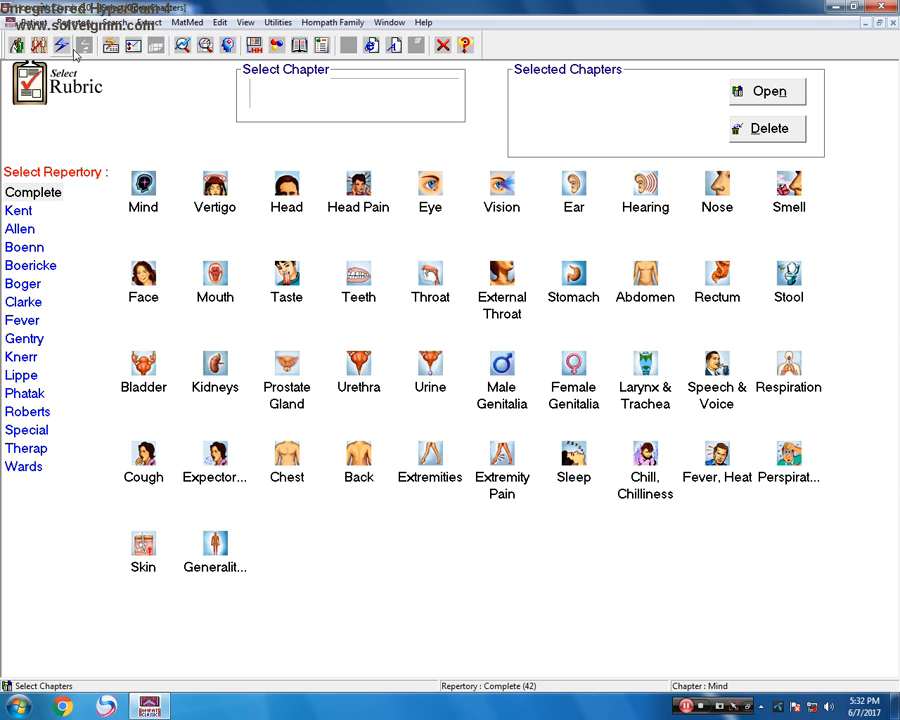
click(27, 212)
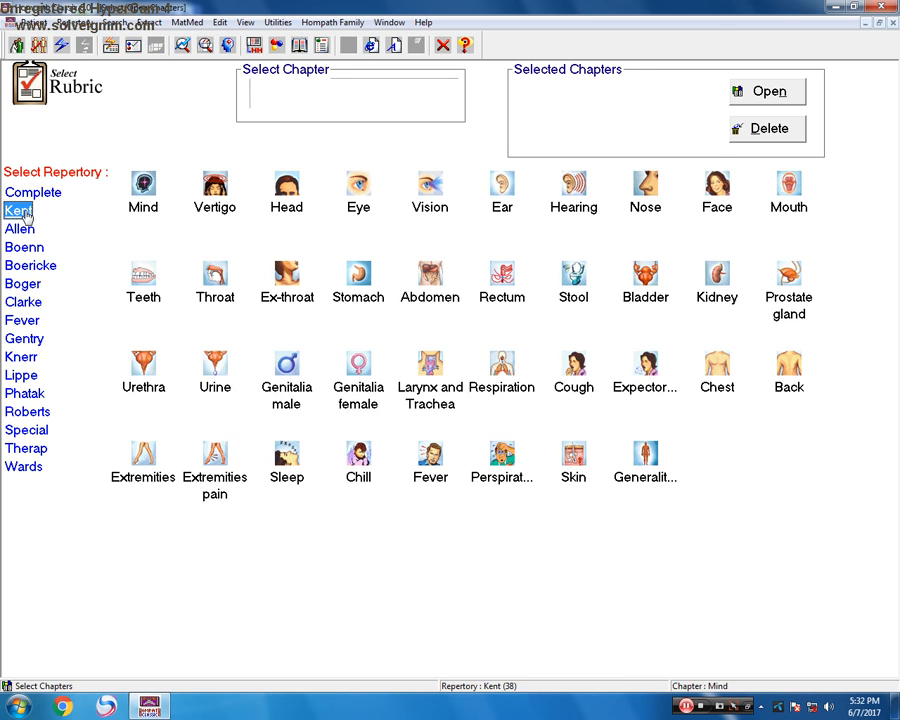
double_click(145, 190)
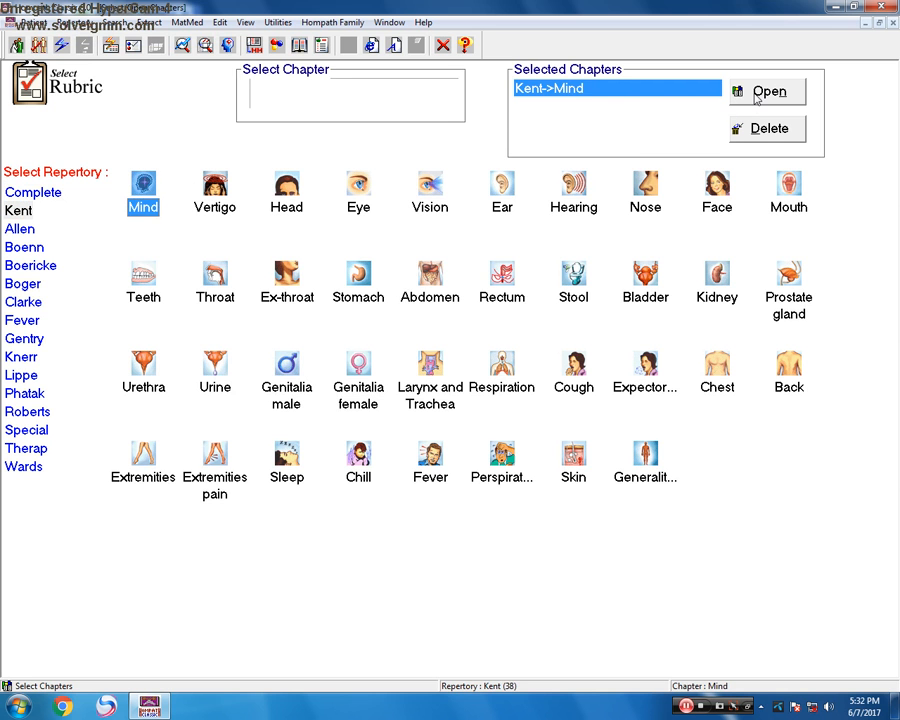
click(767, 92)
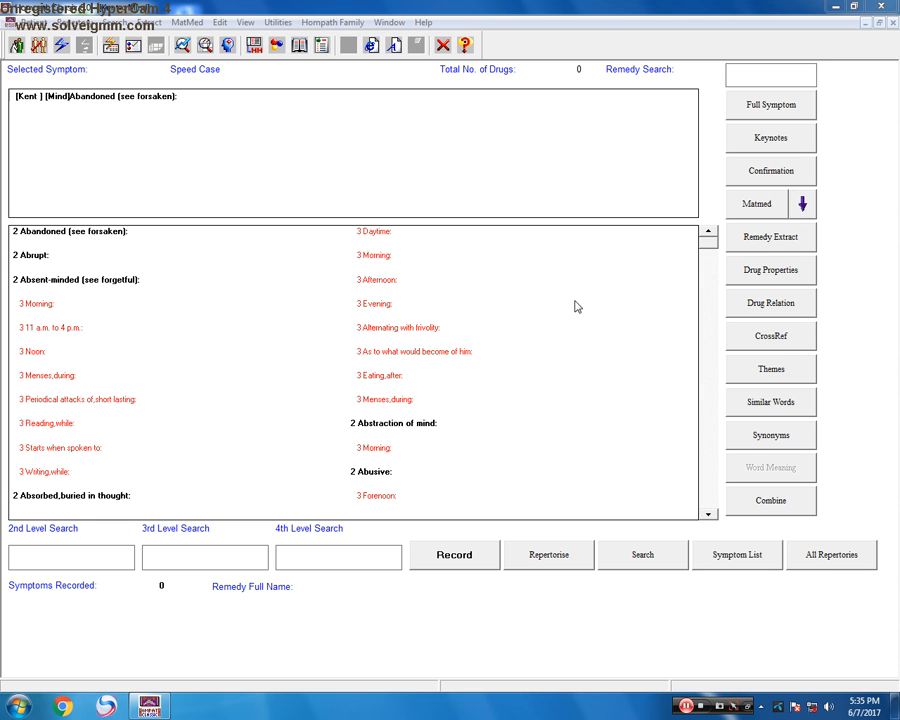
- Search the second-level rubrics for "con" and record the symptom Concentration: Difficult
click(87, 553)
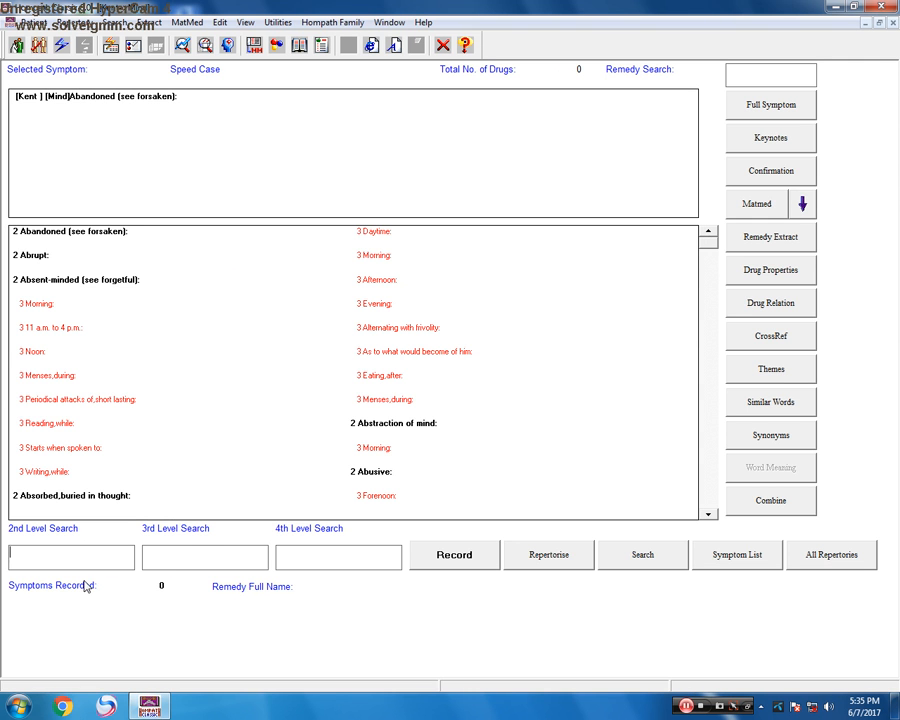
text(con)
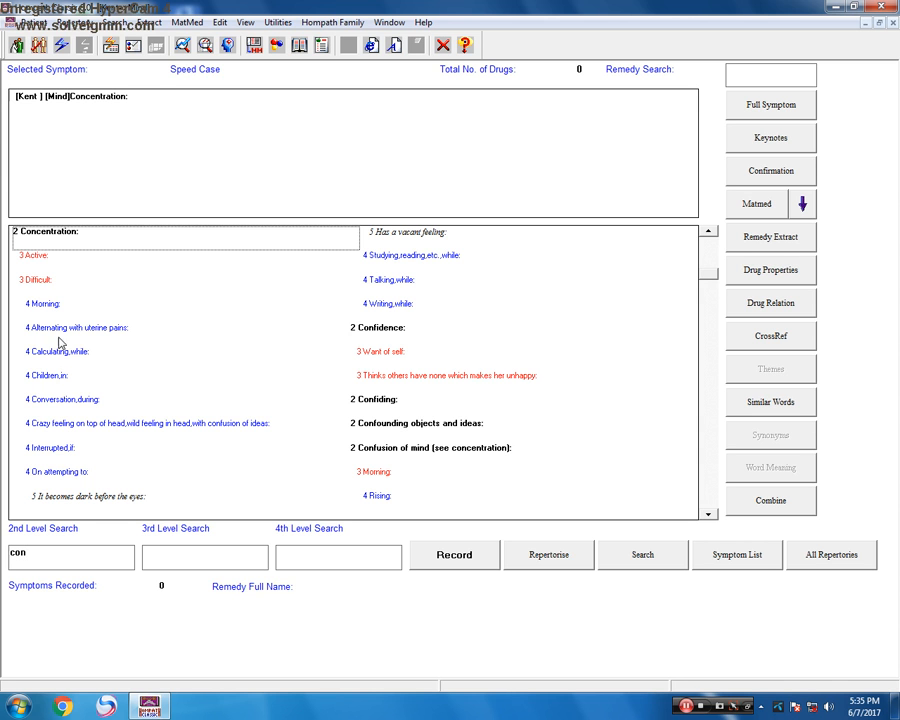
click(44, 287)
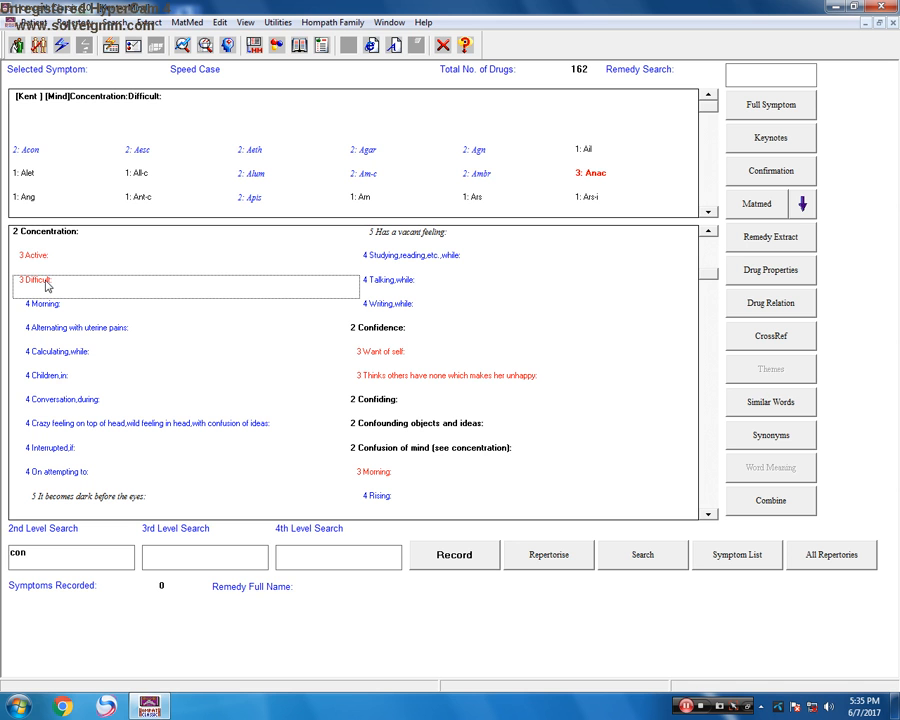
double_click(46, 286)
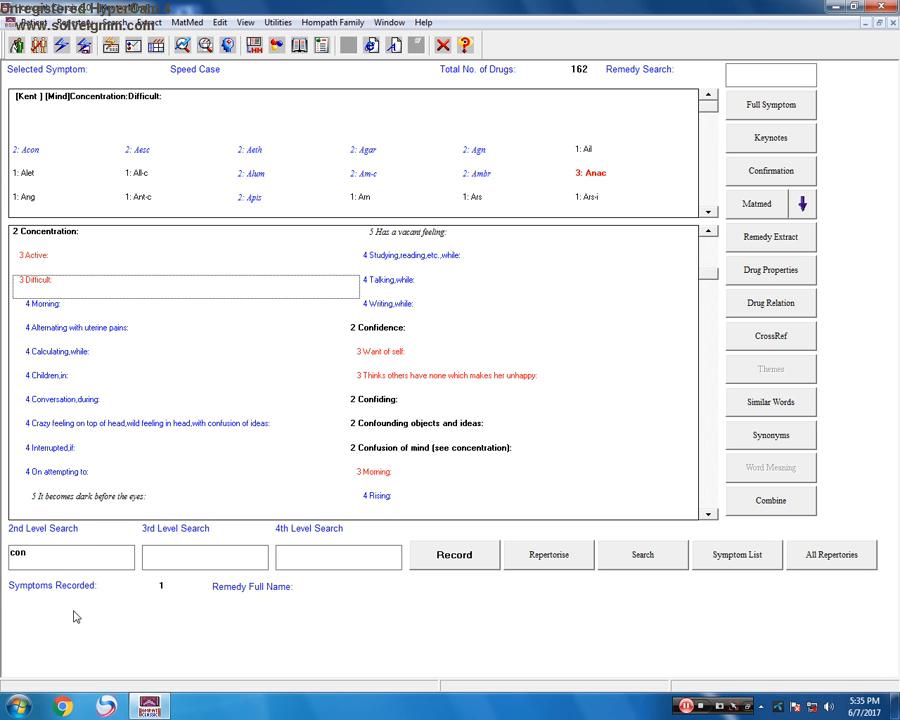
- Search for "fear" at the second level and "ha" at the third, and record Fear: Happen, something, will
click(64, 554)
key(BackSpace)
key(BackSpace)
key(BackSpace)
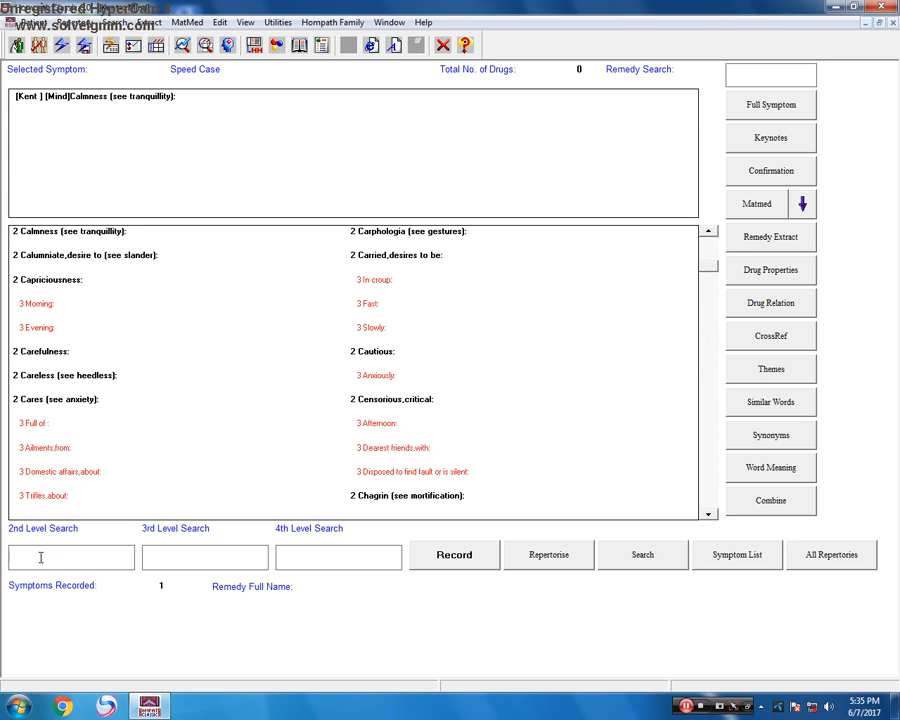
text(fear)
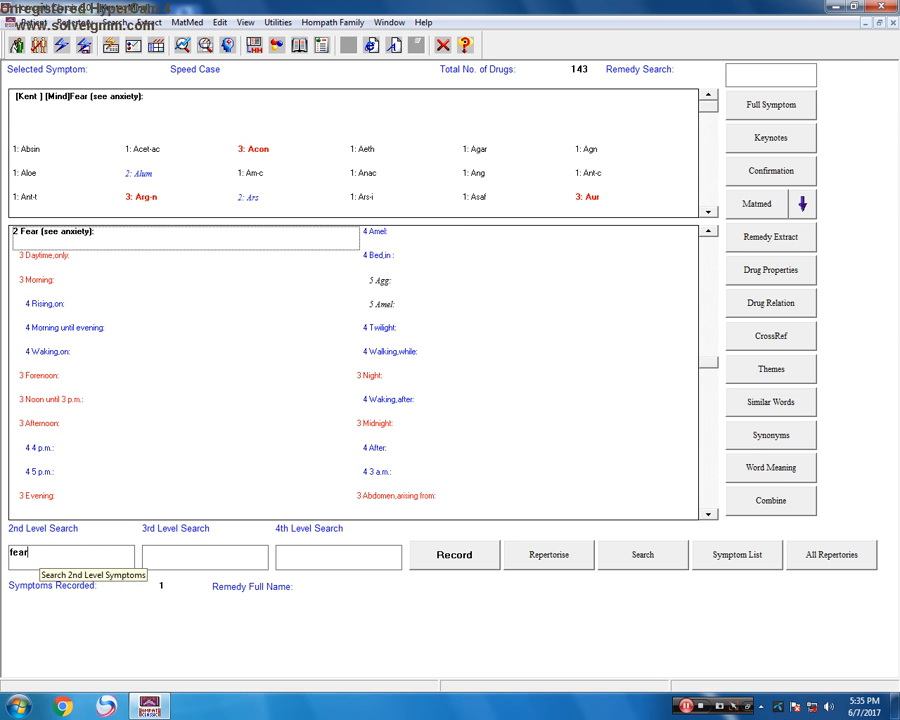
click(182, 560)
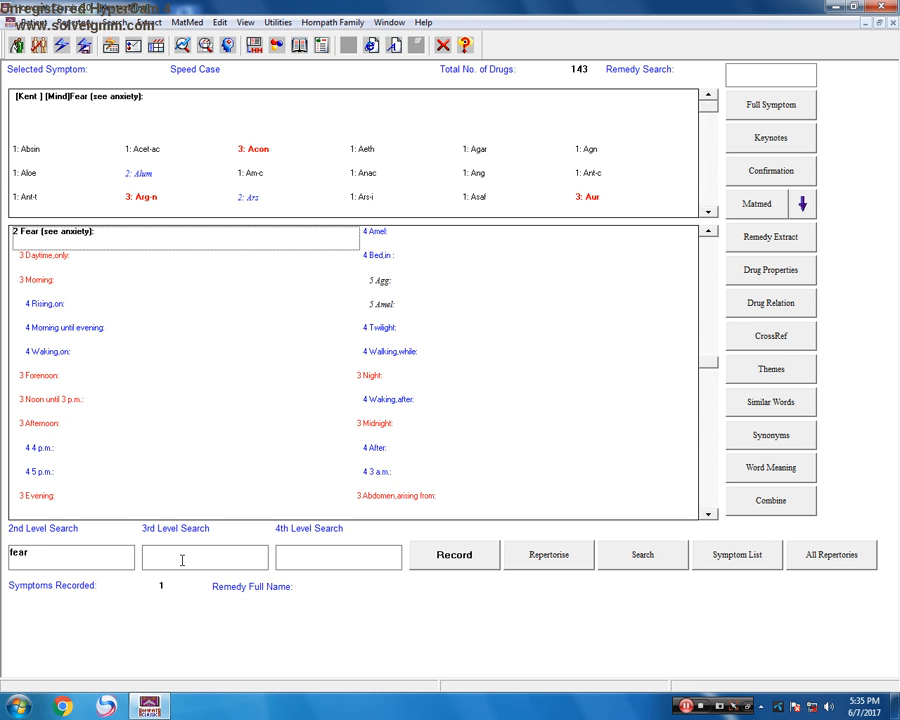
click(686, 707)
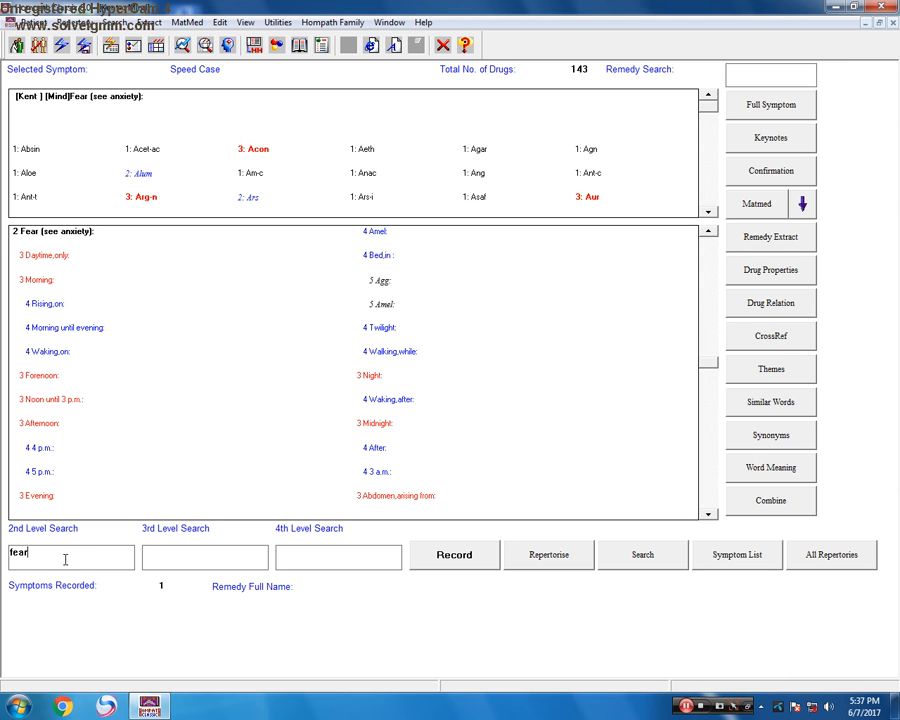
click(180, 559)
text(ha)
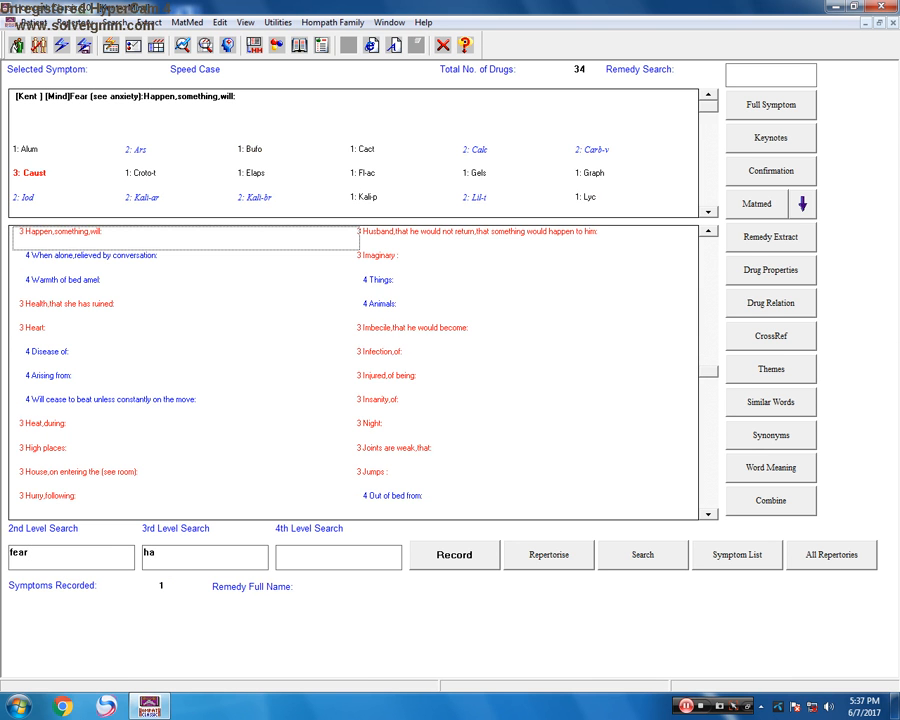
double_click(36, 238)
- Clear the "fear" and "ha" search terms from the Mind chapter
key(BackSpace)
key(BackSpace)
key(BackSpace)
key(BackSpace)
key(BackSpace)
key(BackSpace)
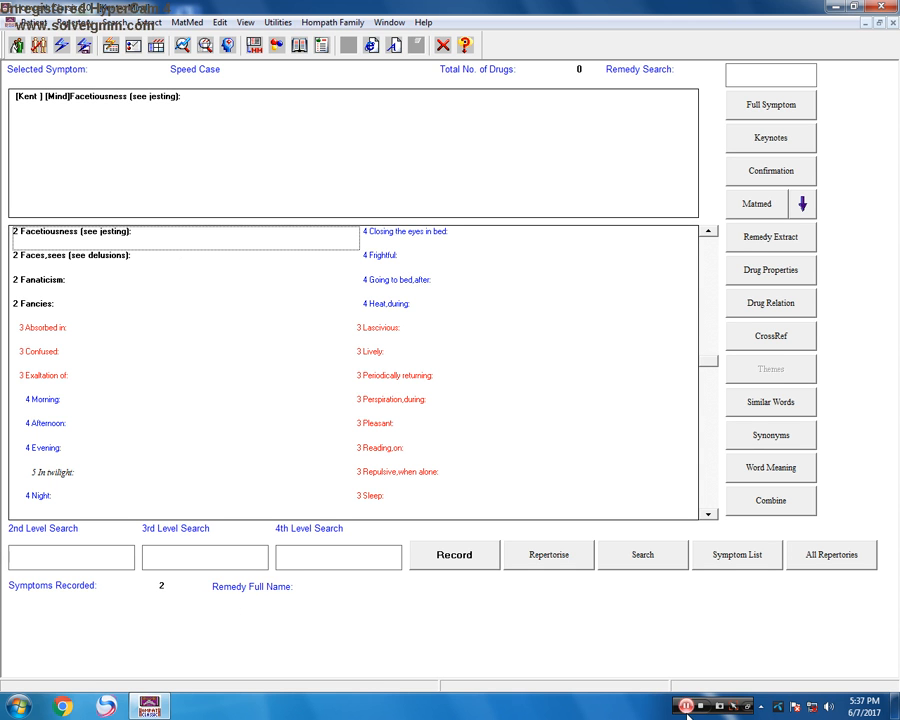
- Return to Rubric Selection, add the Generalities chapter of the Kent repertory and open it
click(75, 22)
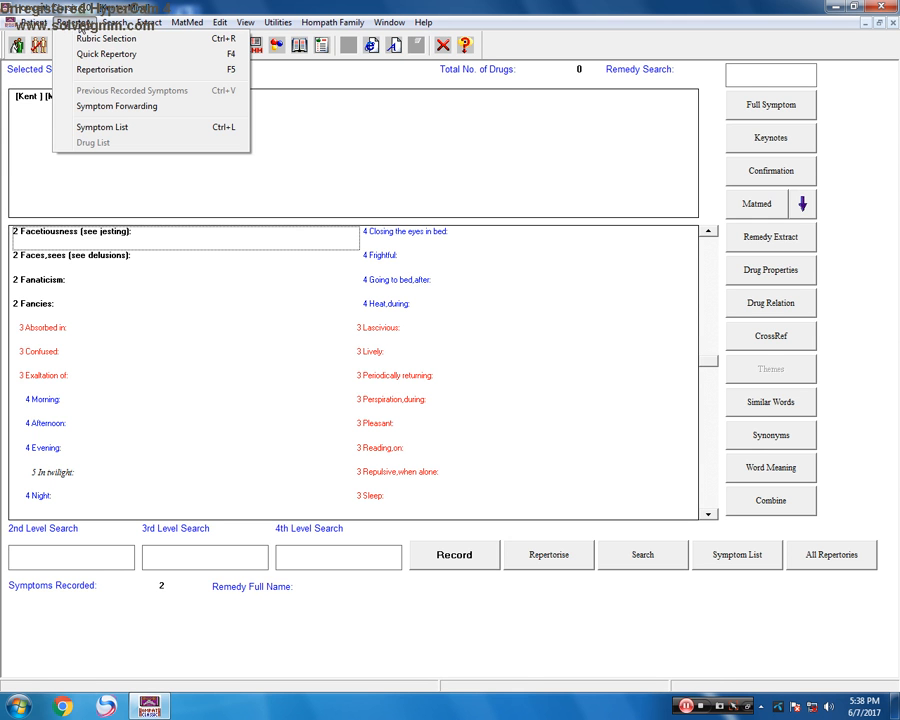
click(97, 39)
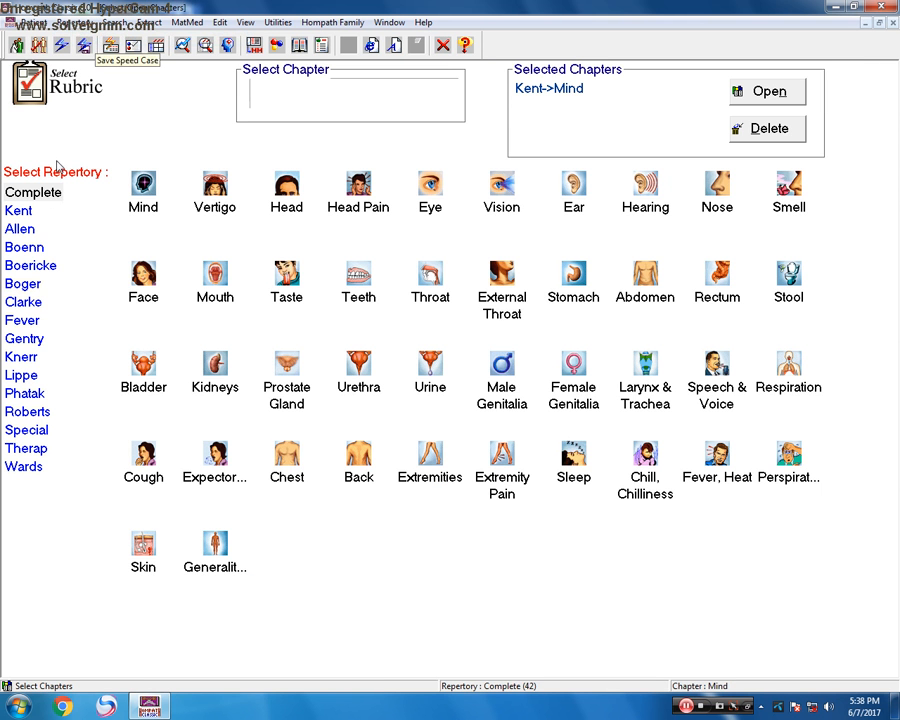
click(27, 213)
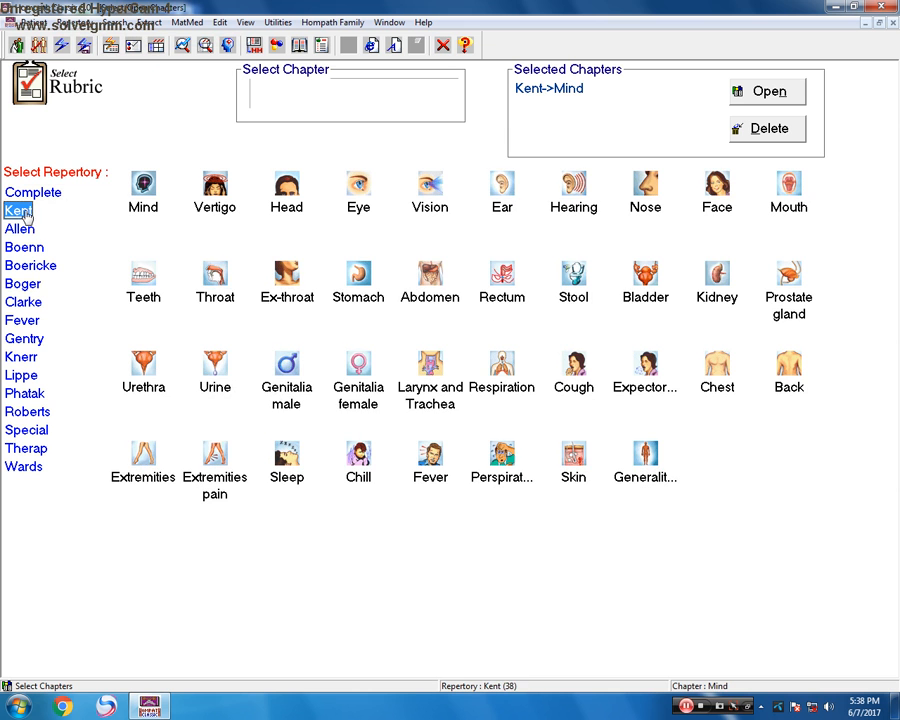
click(229, 277)
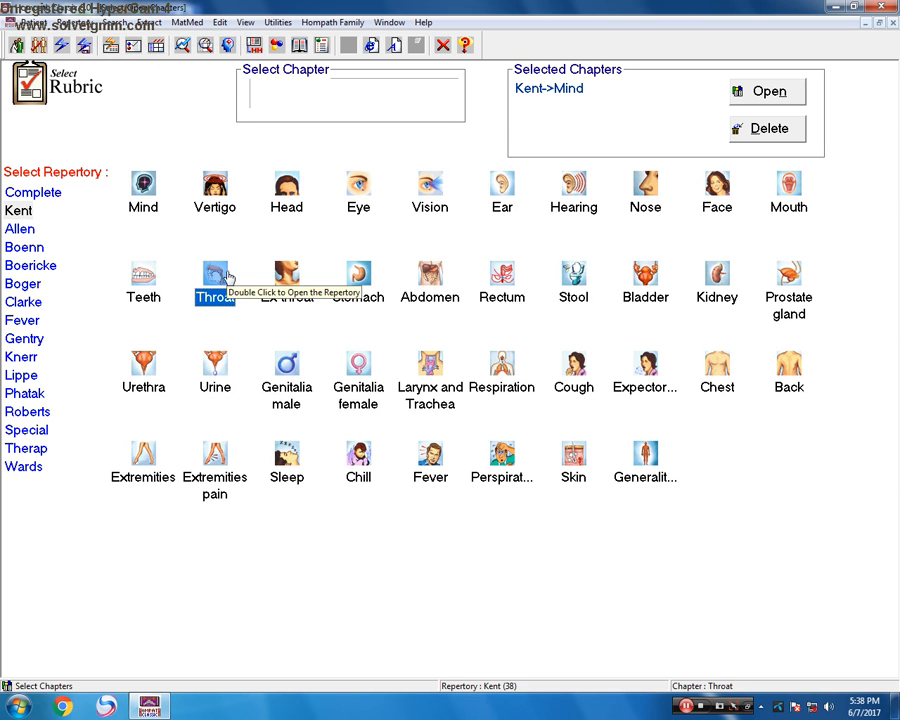
click(356, 270)
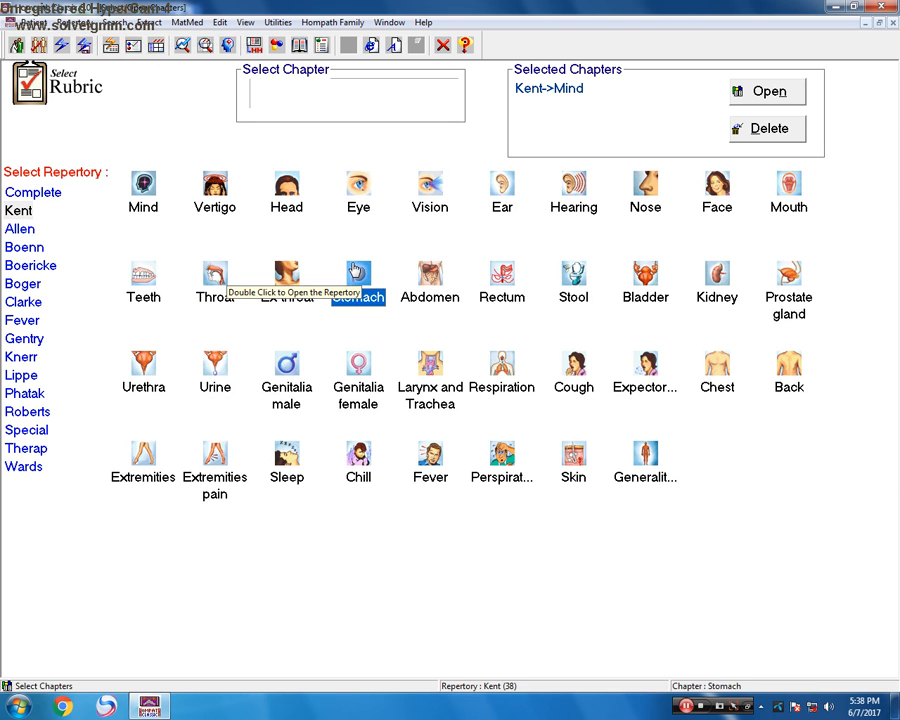
click(659, 465)
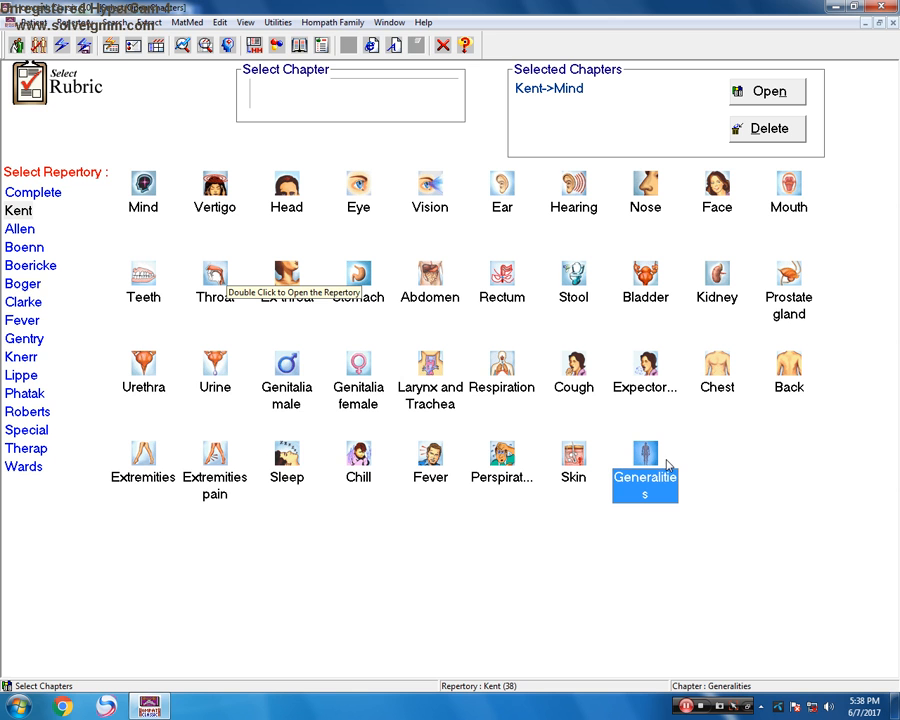
double_click(668, 466)
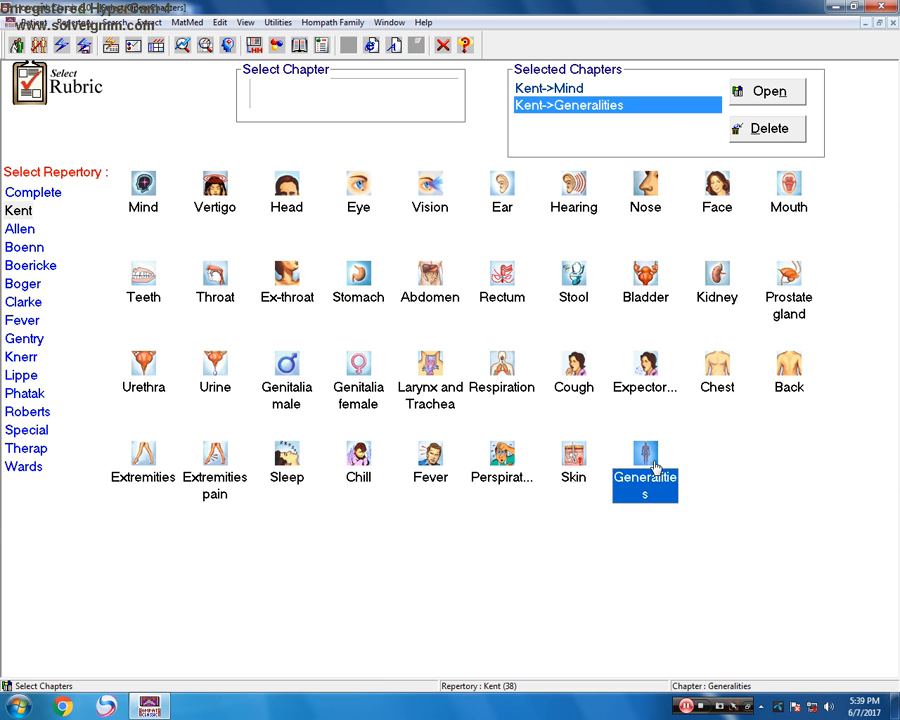
click(748, 92)
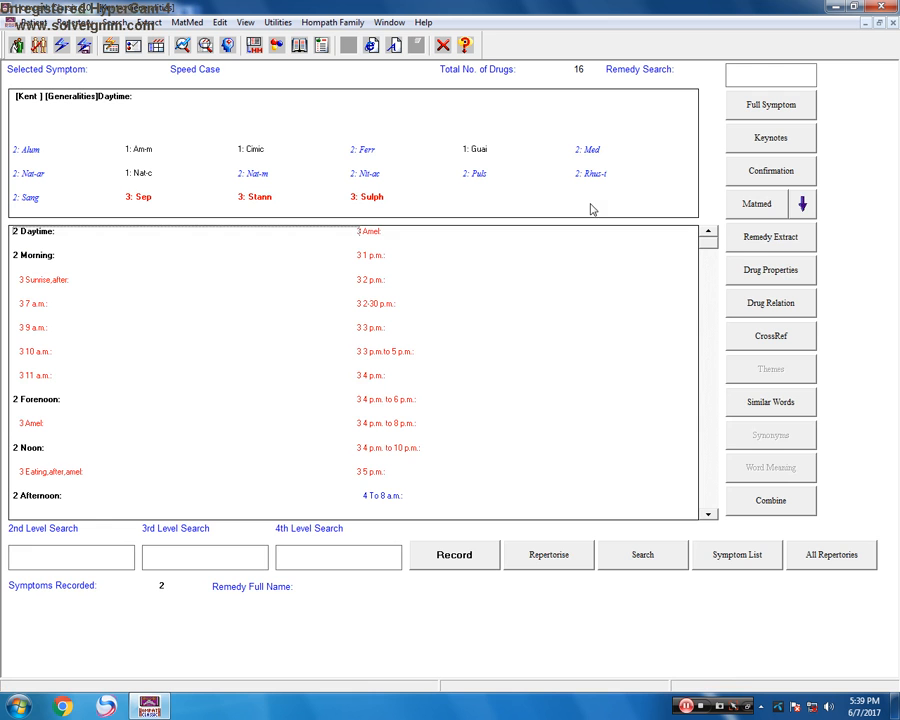
- Search for "si" at the second level and "righ" at the third, and record Side: Right: Then left
click(56, 562)
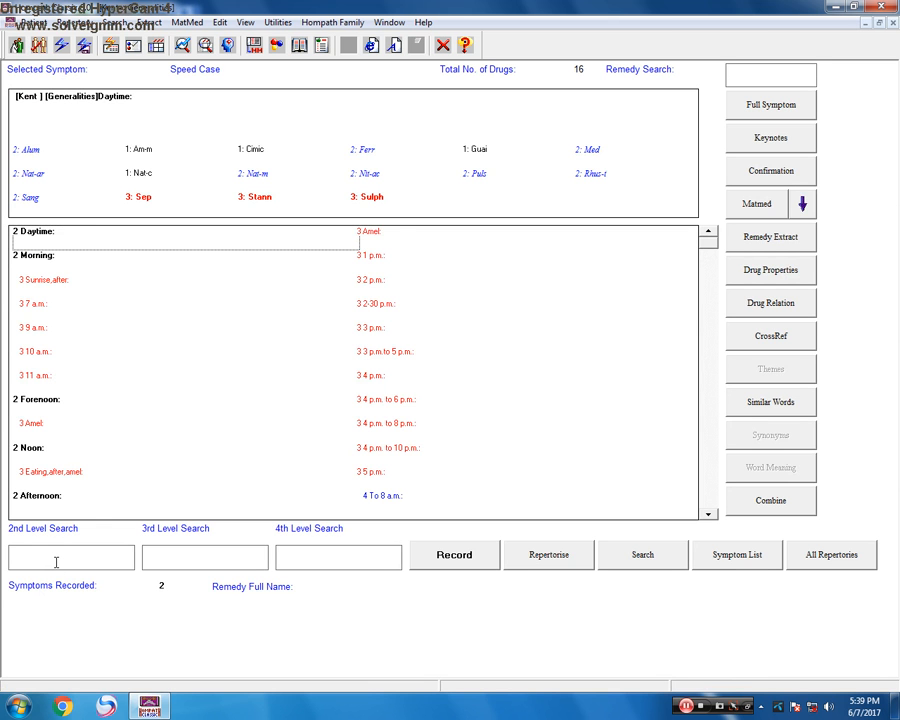
text(si)
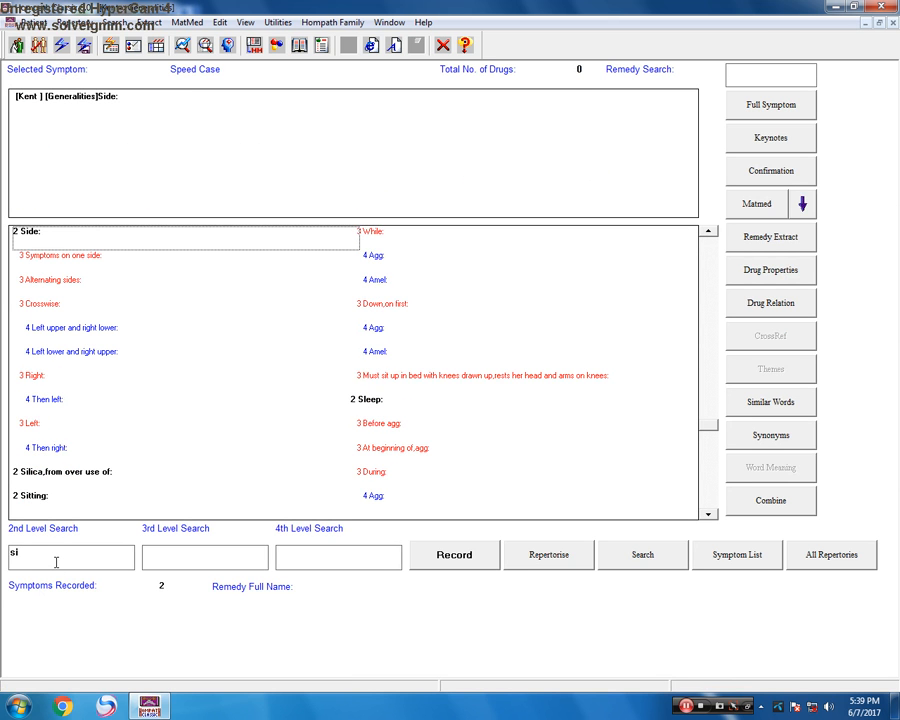
click(160, 558)
text(ri)
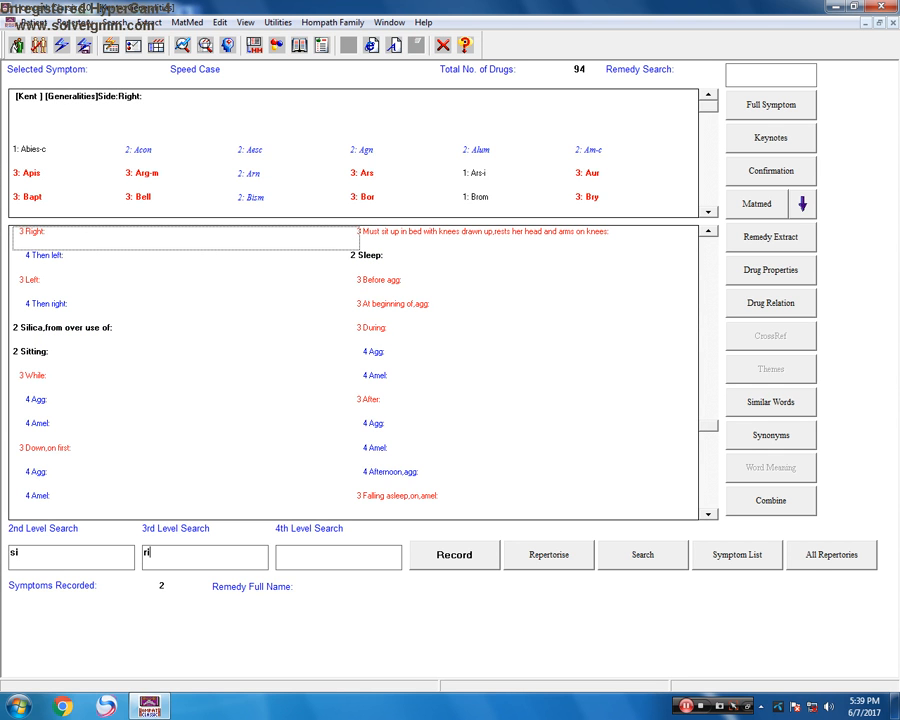
text(gh)
click(50, 258)
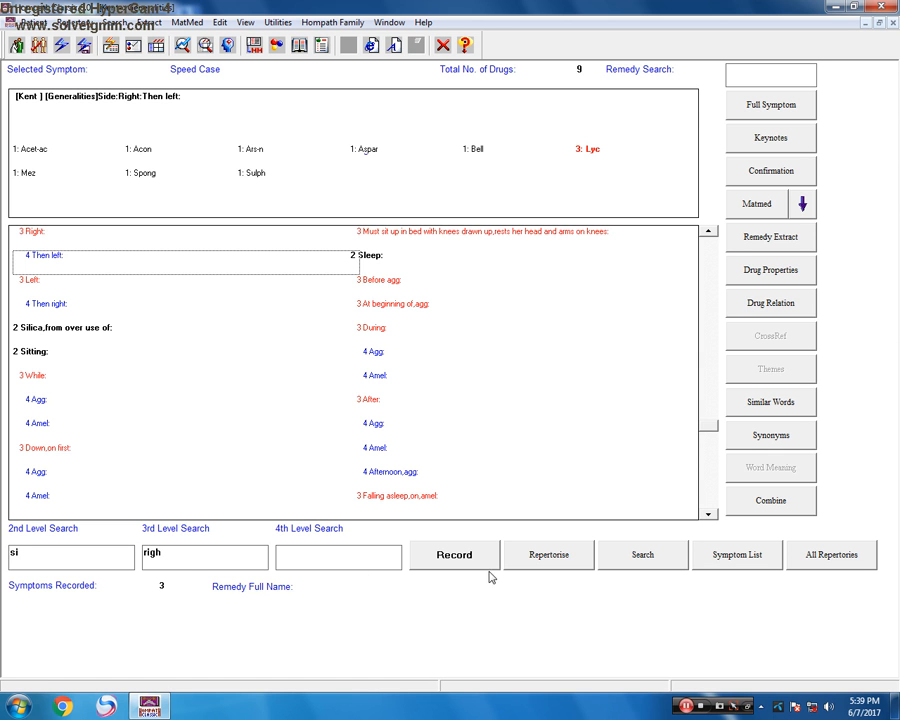
- Clear the "righ" and "si" search terms from the Generalities chapter
click(192, 559)
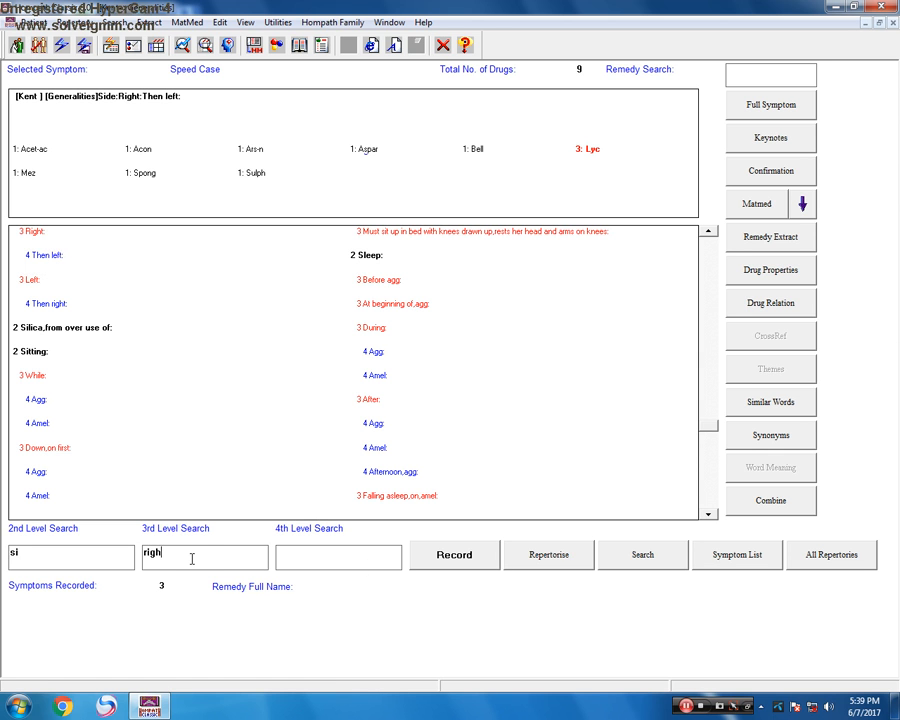
key(BackSpace)
key(BackSpace)
key(BackSpace)
key(BackSpace)
key(BackSpace)
key(BackSpace)
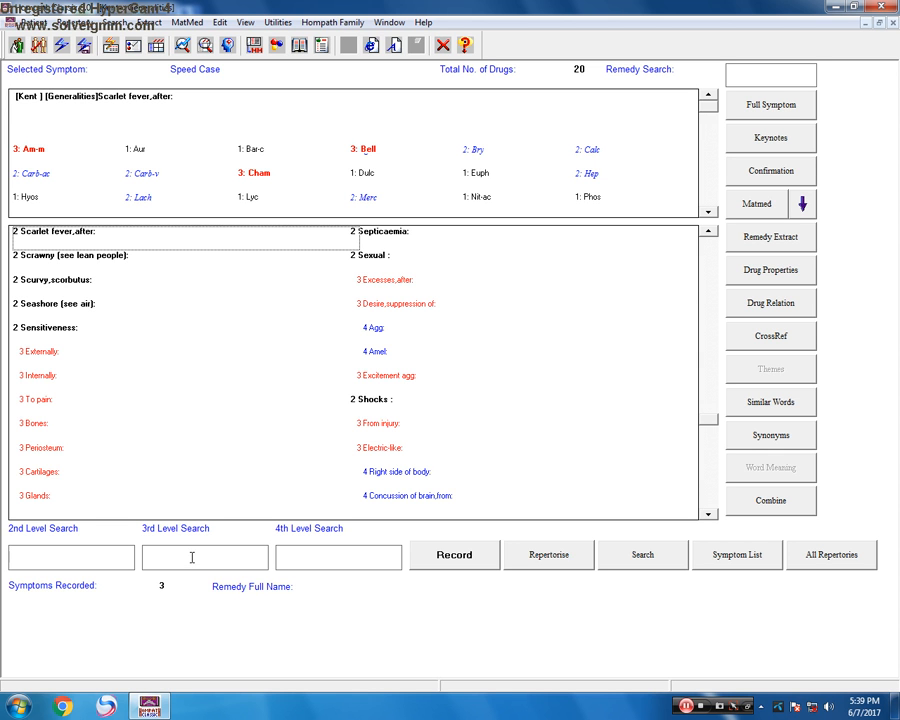
click(686, 707)
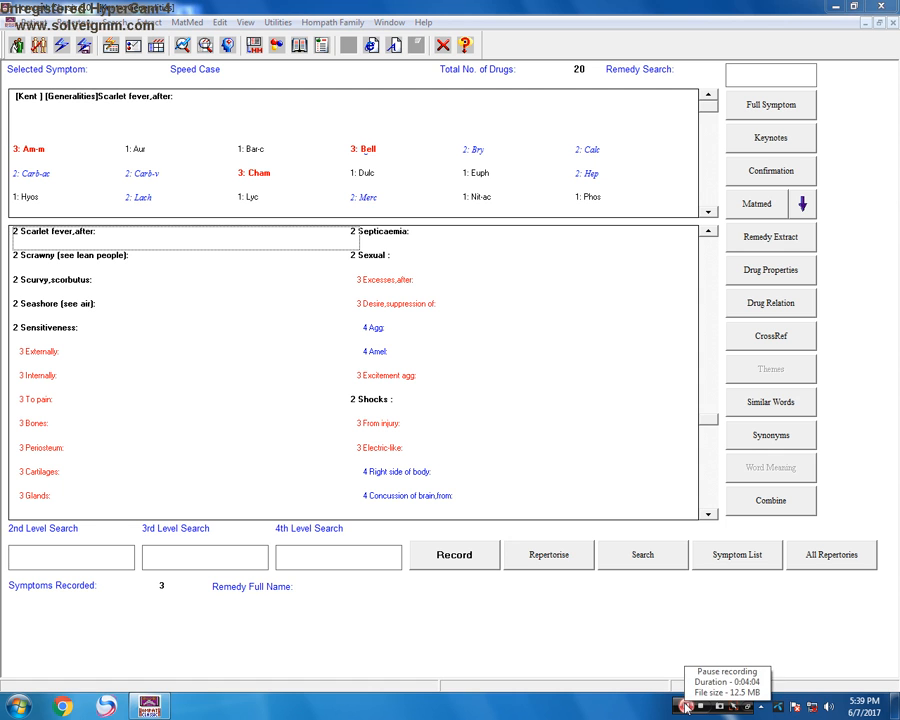
click(686, 707)
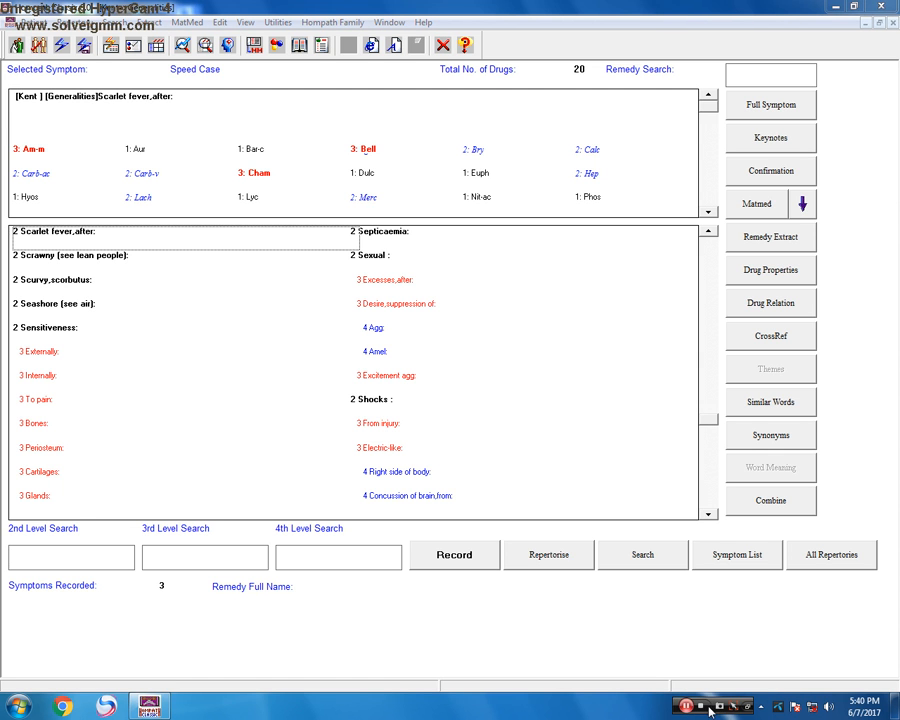
- Return to Rubric Selection, add the Perspiration chapter of the Kent repertory and open it
click(74, 22)
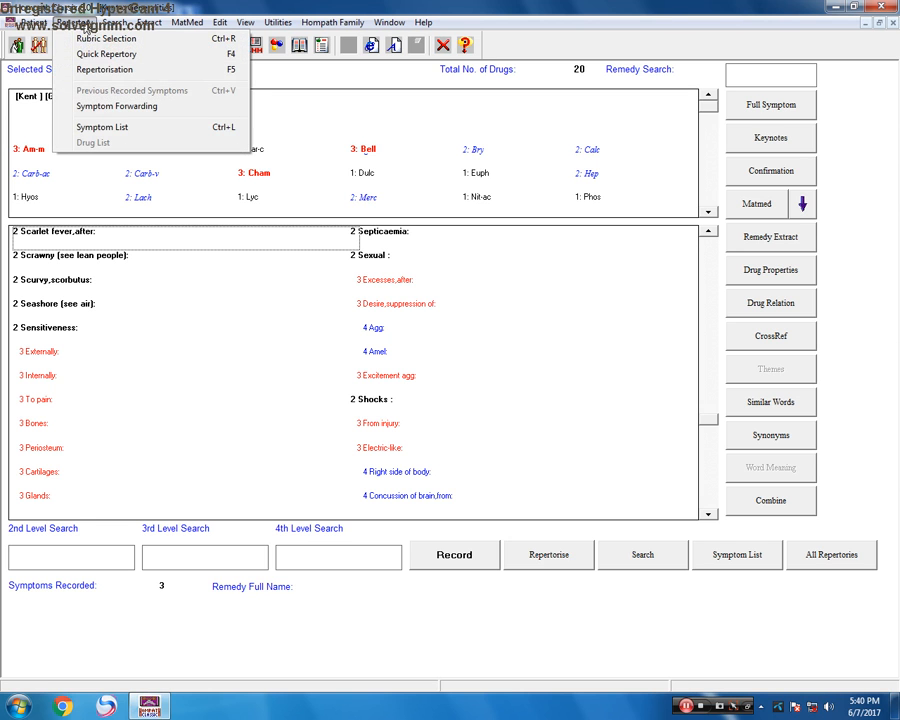
click(94, 39)
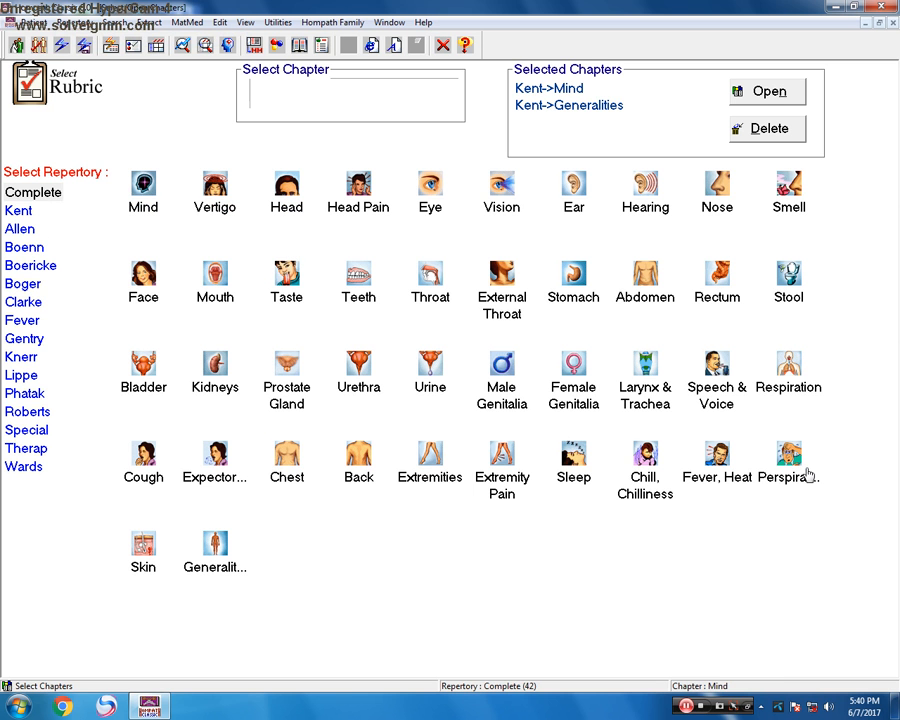
click(27, 211)
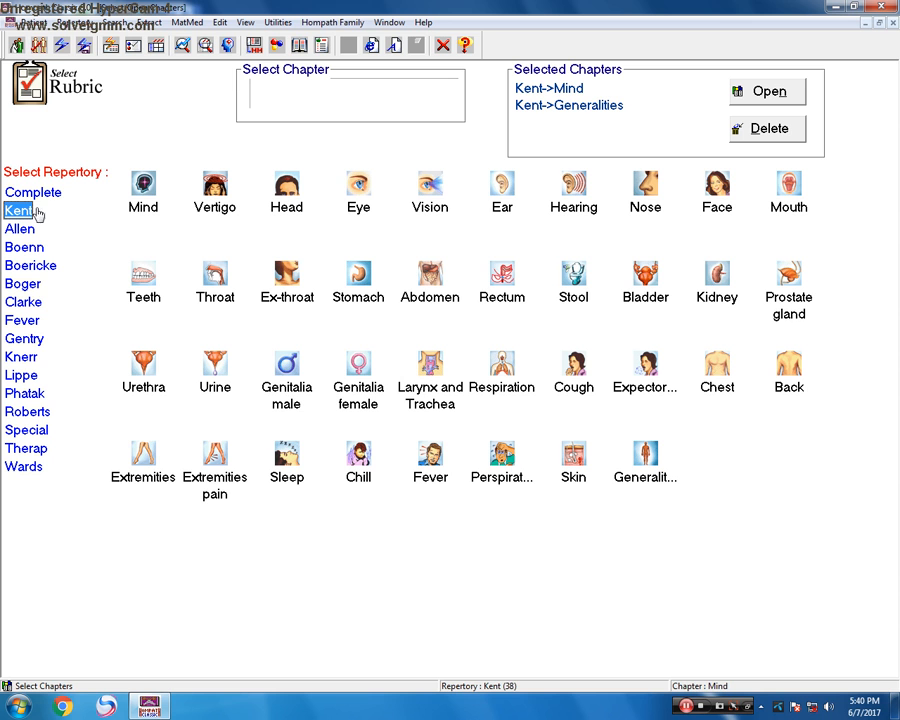
double_click(503, 468)
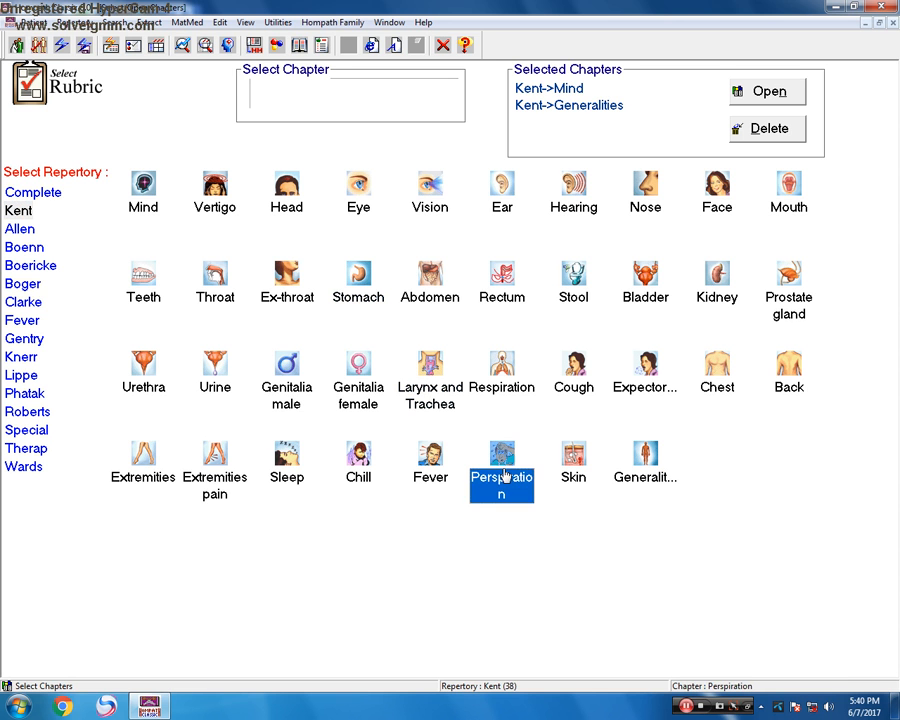
click(760, 92)
- Search the Perspiration chapter for "profuse" at the second level and record the Profuse rubric
click(84, 560)
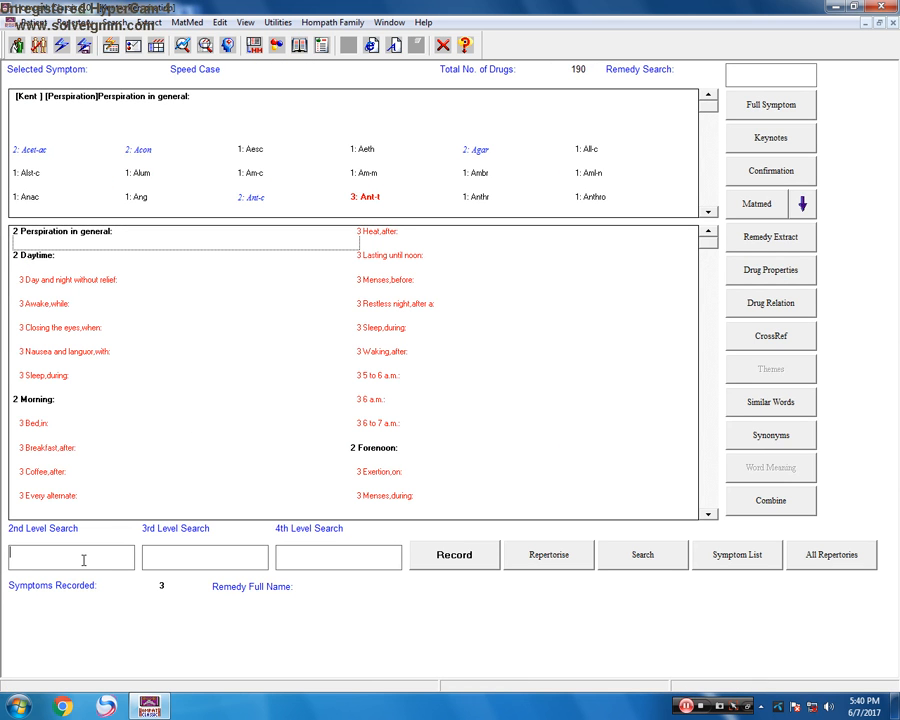
text(p)
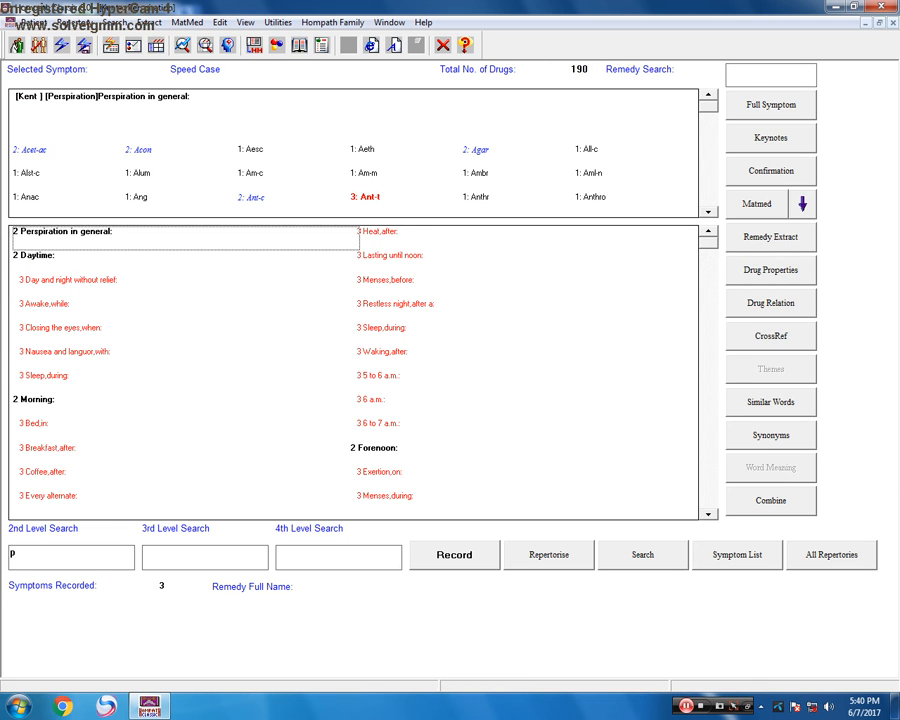
text(rofu)
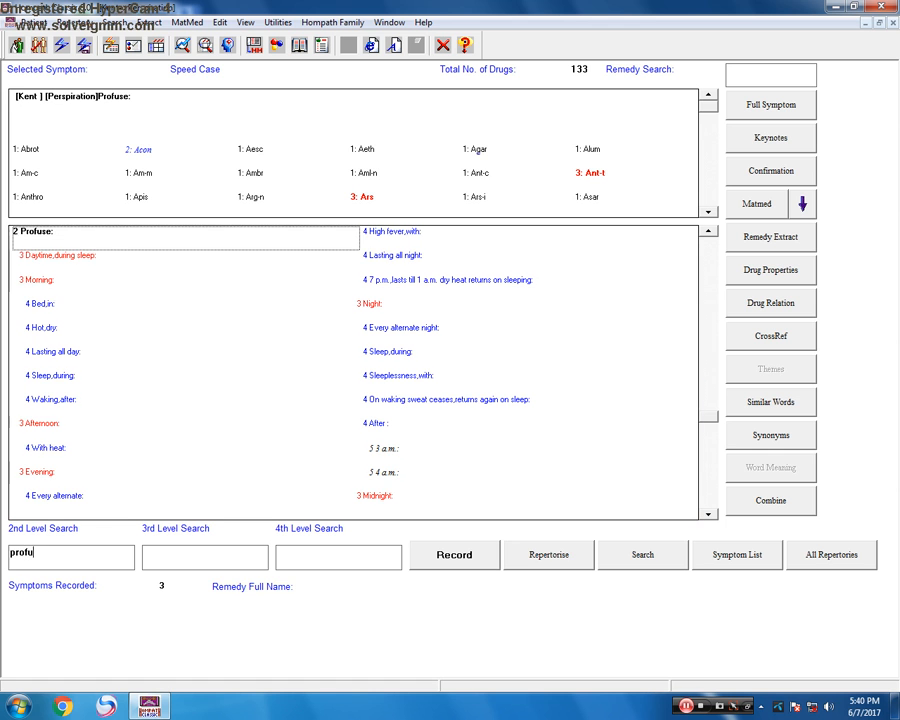
text(se)
double_click(44, 239)
- Clear the "profuse" search term from the Perspiration chapter and change the Windows color scheme to Windows 7 Basic
click(119, 560)
key(BackSpace)
key(BackSpace)
key(BackSpace)
key(BackSpace)
key(BackSpace)
key(BackSpace)
key(BackSpace)
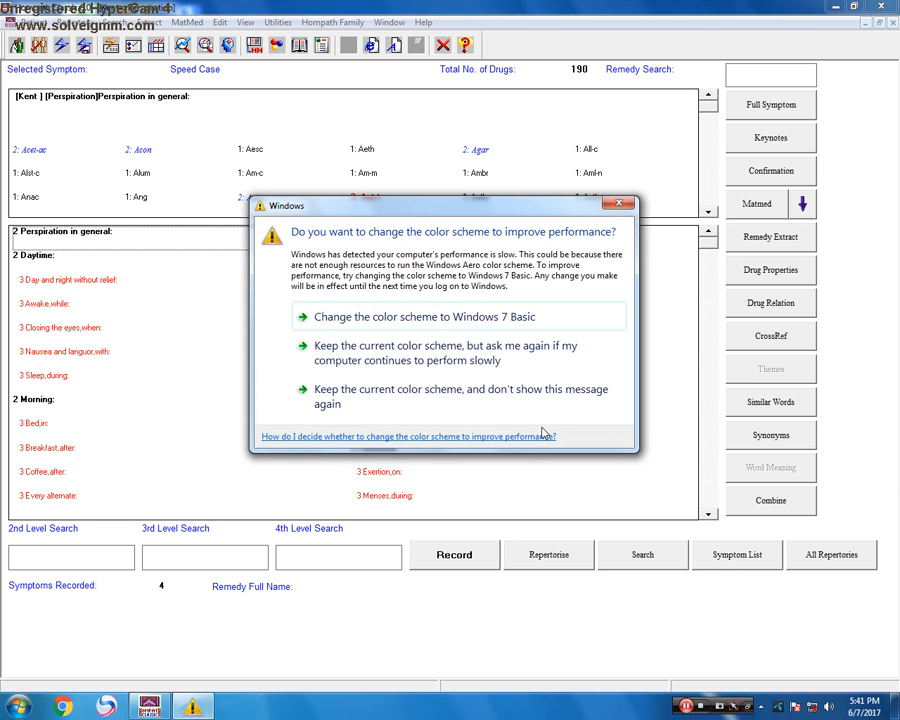
click(468, 318)
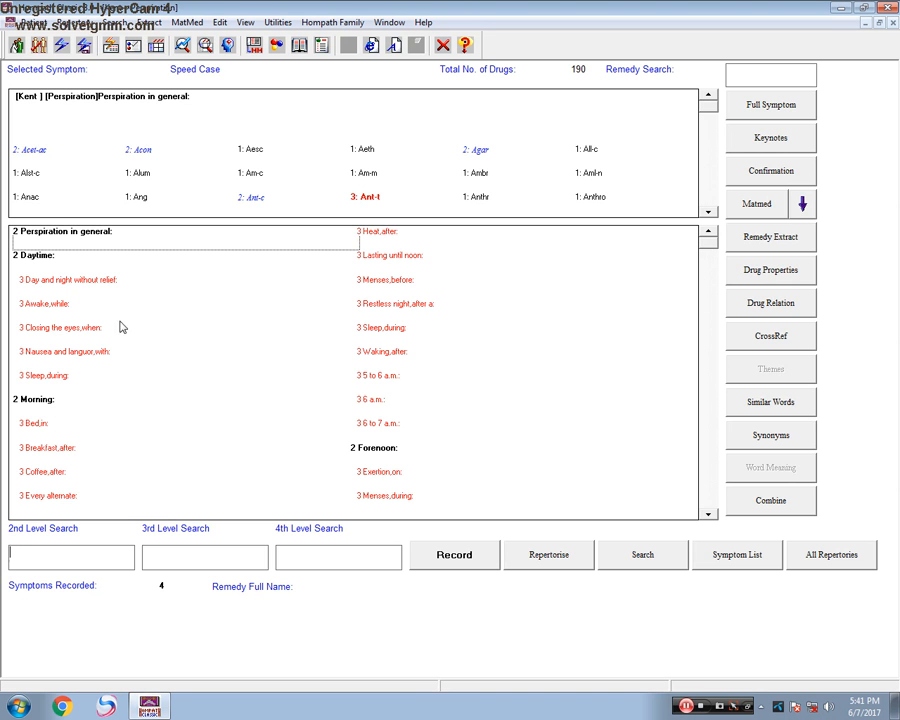
- Return to Rubric Selection, add the Rectum chapter of the Kent repertory and open it
click(77, 22)
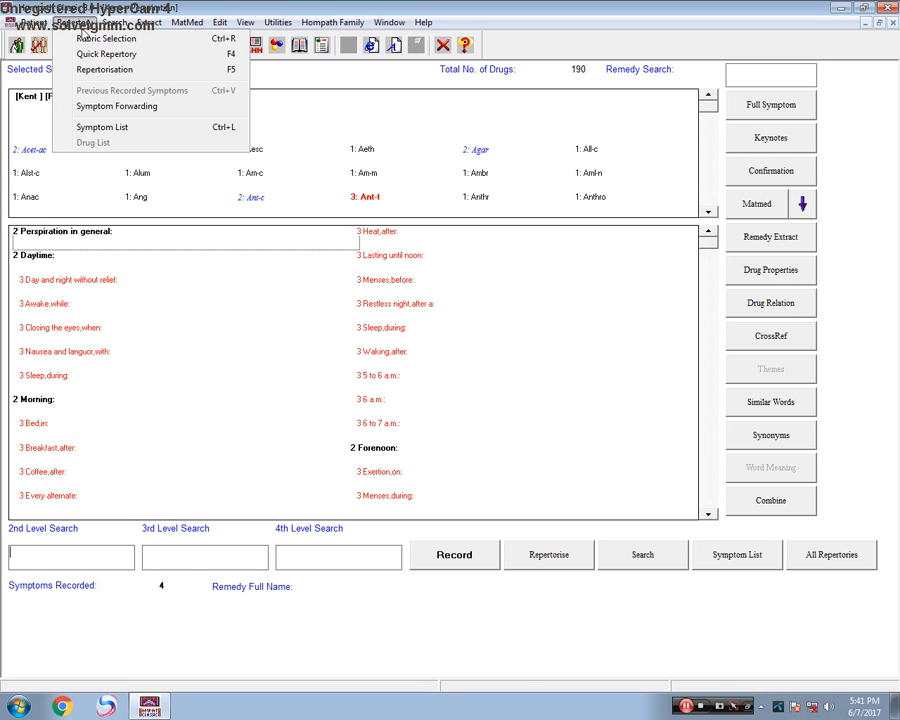
click(130, 37)
click(17, 210)
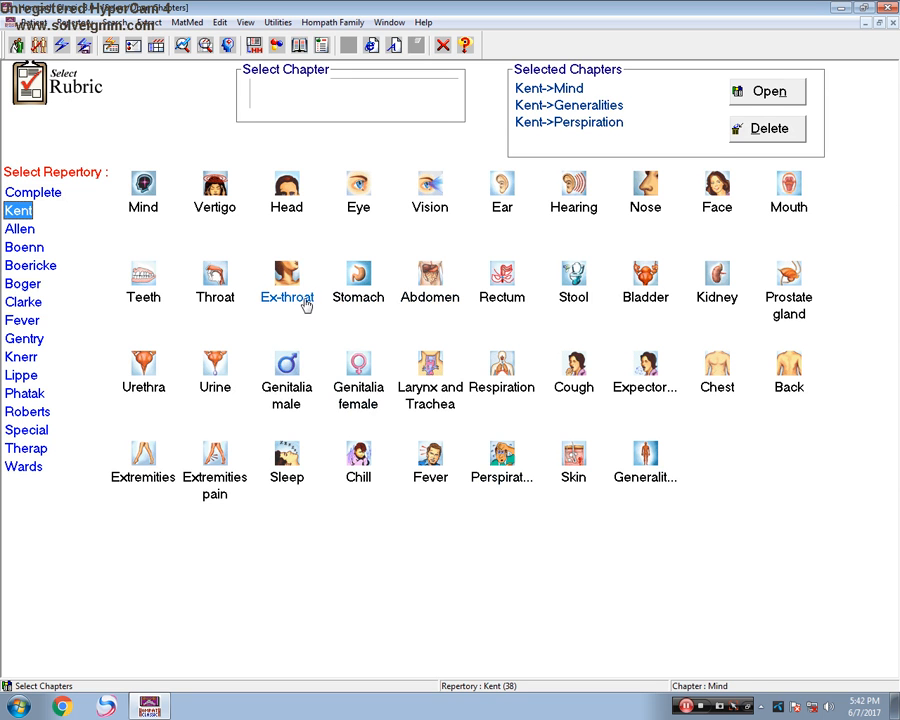
click(490, 296)
click(765, 92)
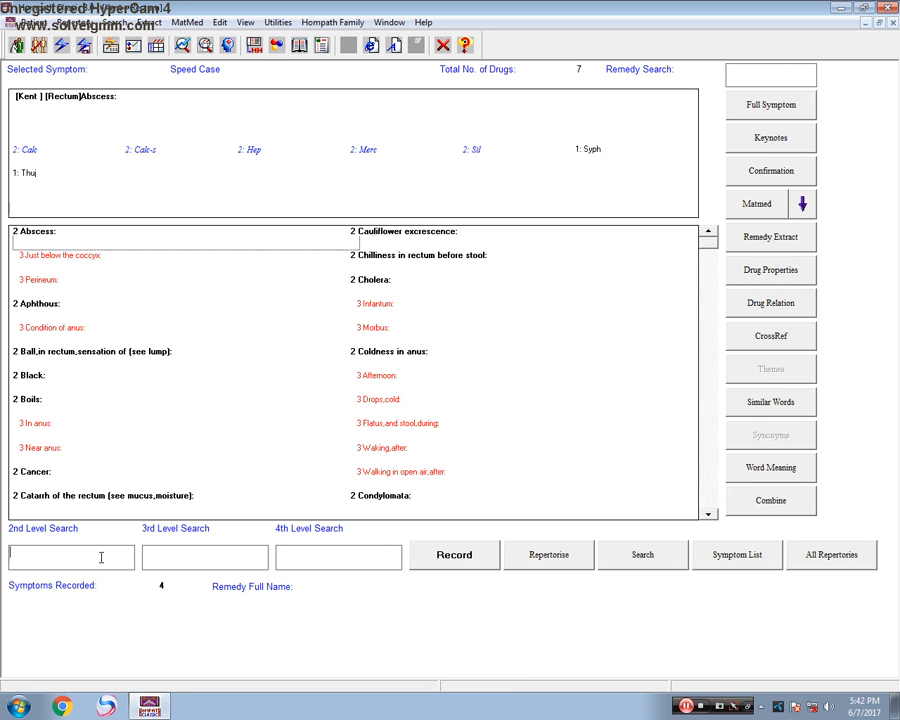
- Search for "cons" at the second level and "ins" at the third, and record Constipation: Insufficient, incomplete, unsatisfactory stools
text(cons)
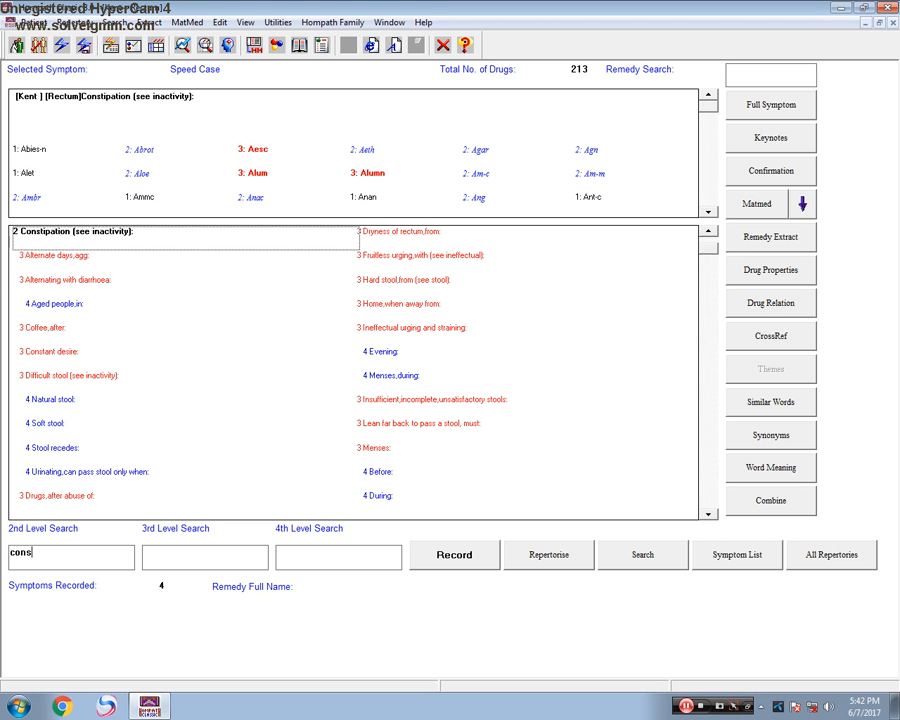
click(199, 560)
text(ins)
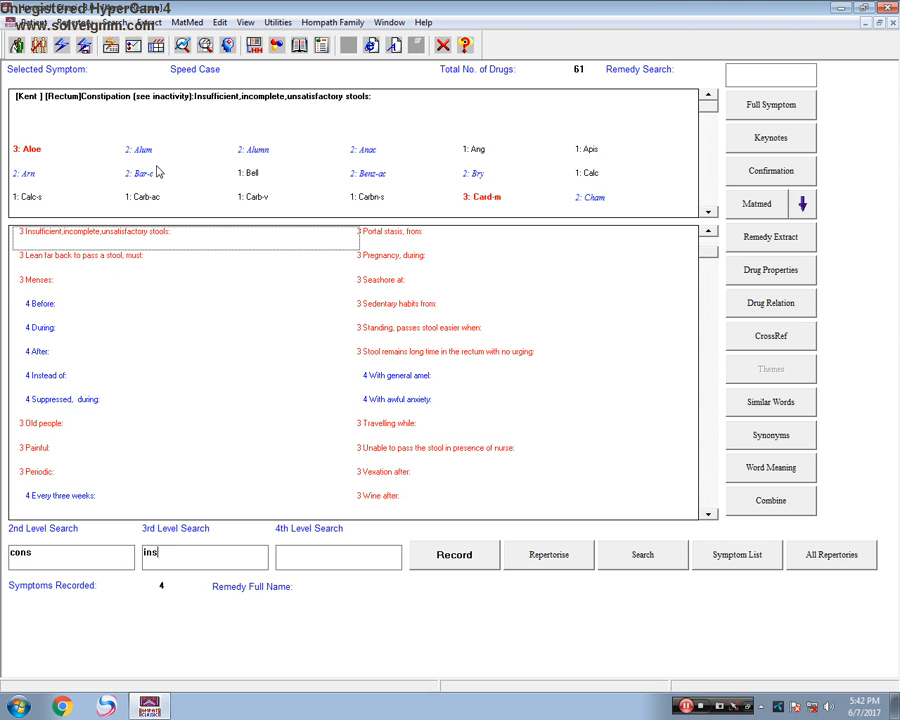
double_click(113, 241)
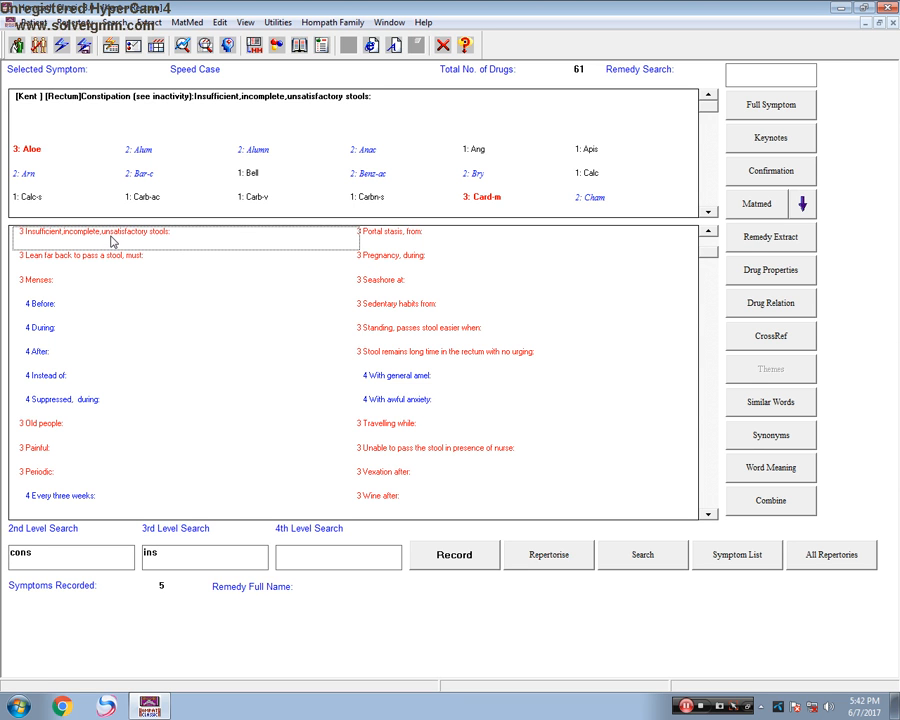
- Clear the "ins" and "cons" search terms from the Rectum chapter
click(199, 560)
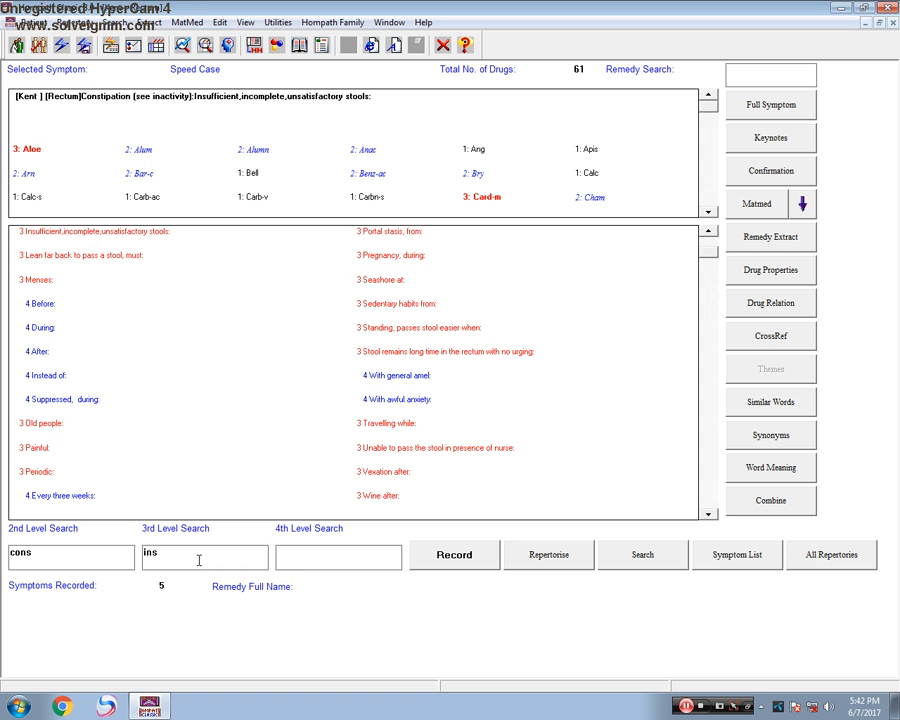
key(BackSpace)
key(BackSpace)
key(BackSpace)
key(BackSpace)
key(BackSpace)
key(BackSpace)
key(BackSpace)
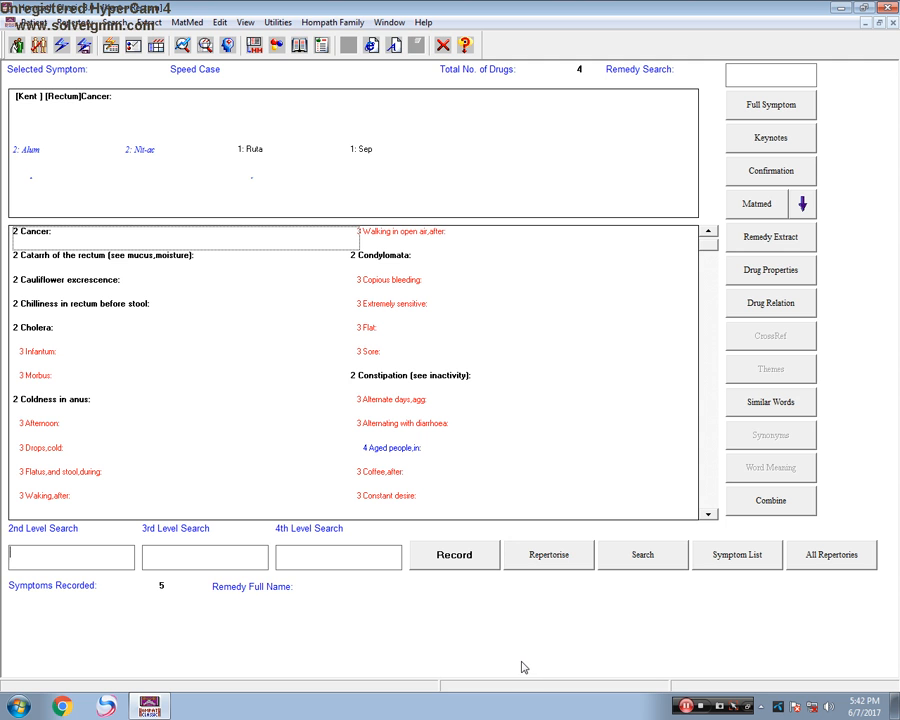
click(686, 706)
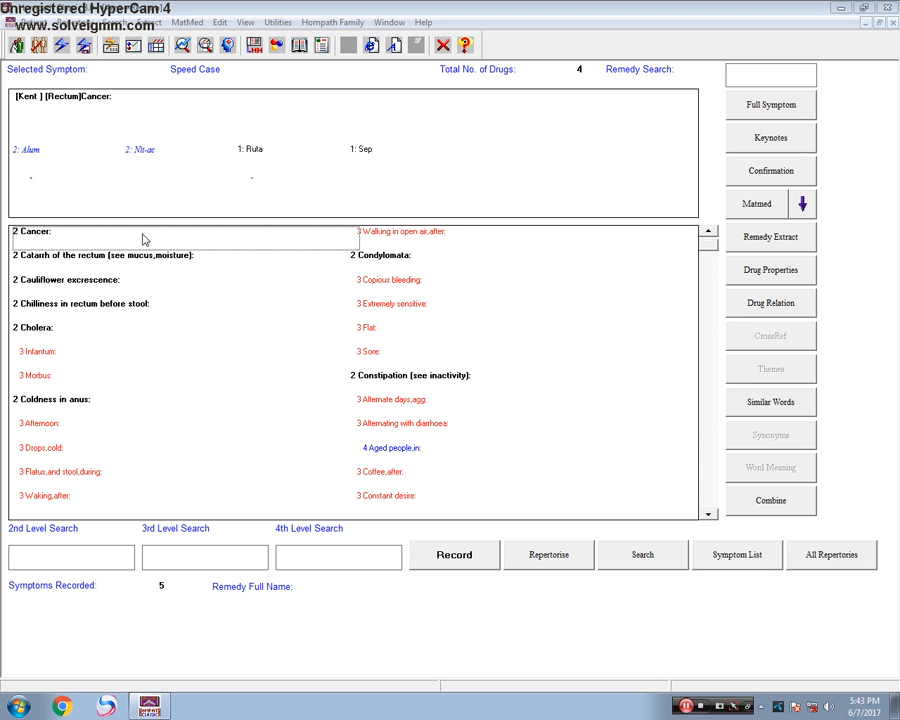
- Return to Rubric Selection, add the Stool chapter of the Kent repertory and open it
click(77, 23)
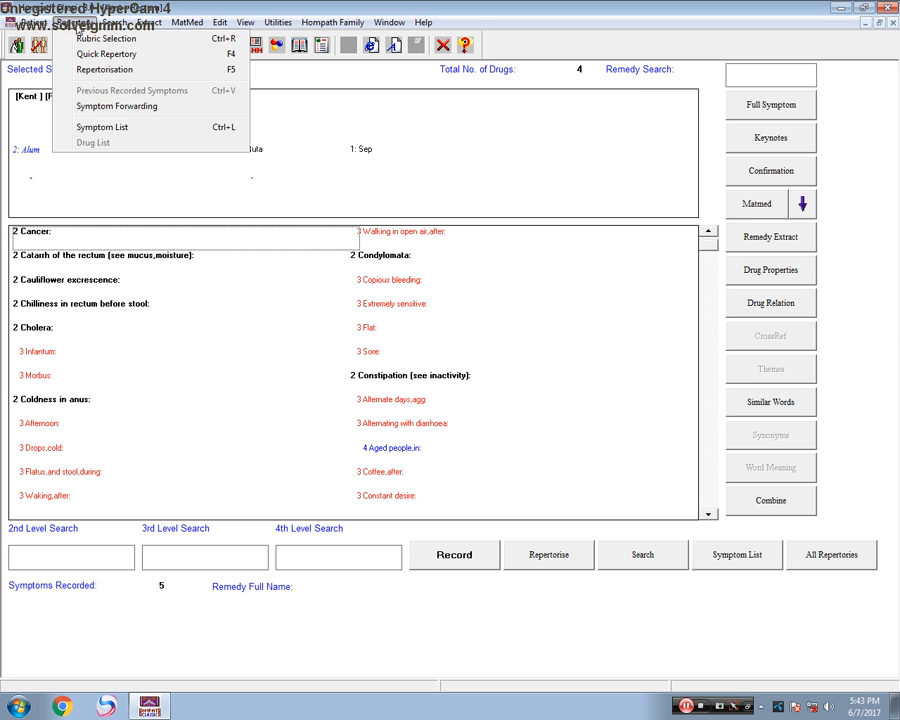
click(70, 38)
click(20, 212)
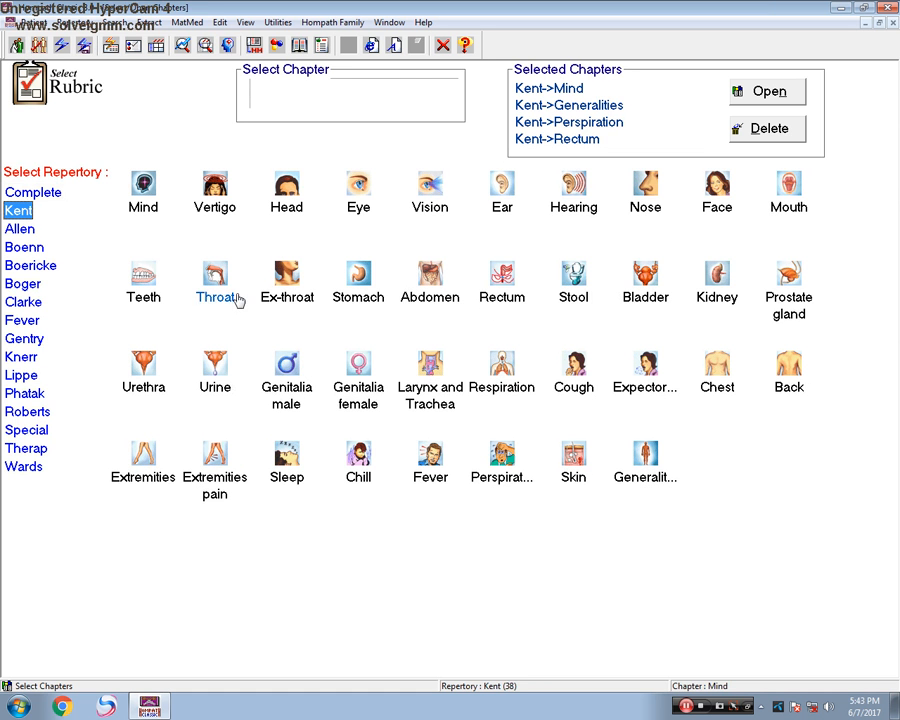
click(584, 287)
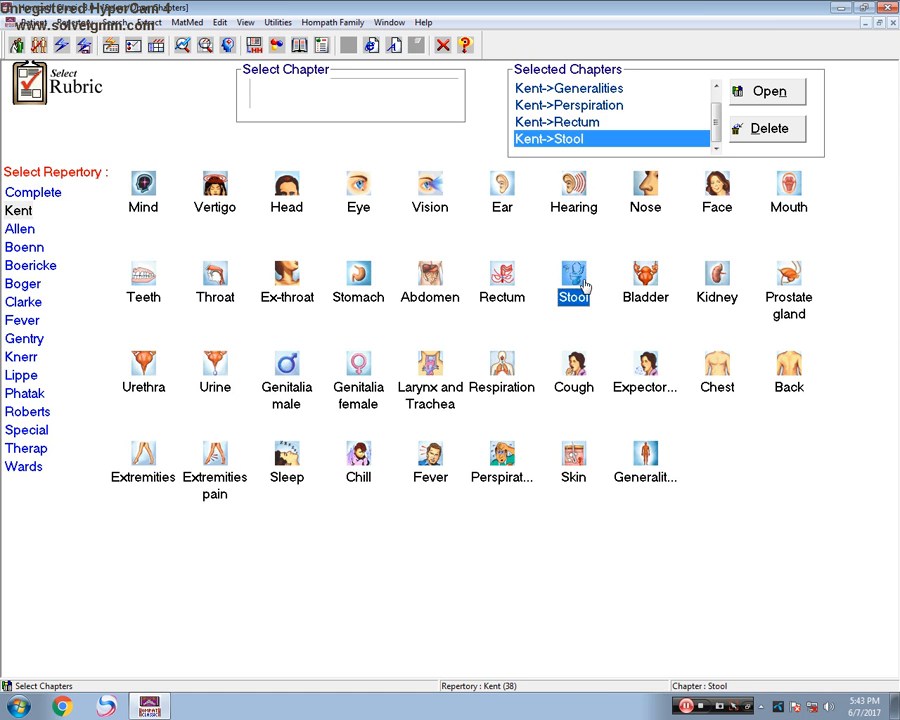
click(766, 92)
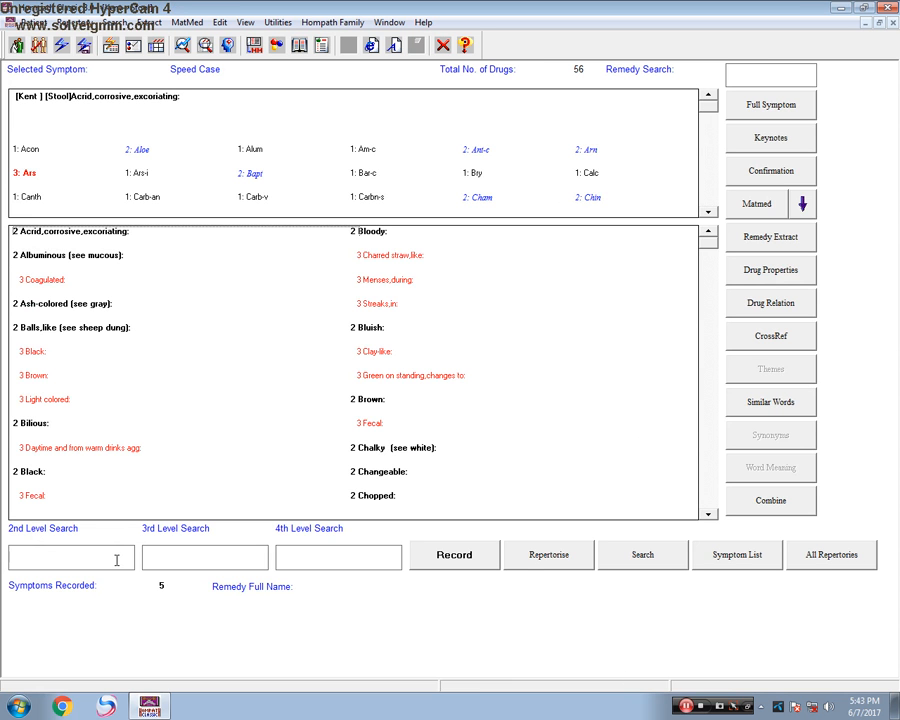
- Search the Stool chapter for "odor" at the second level and "off" at the third
text(odo)
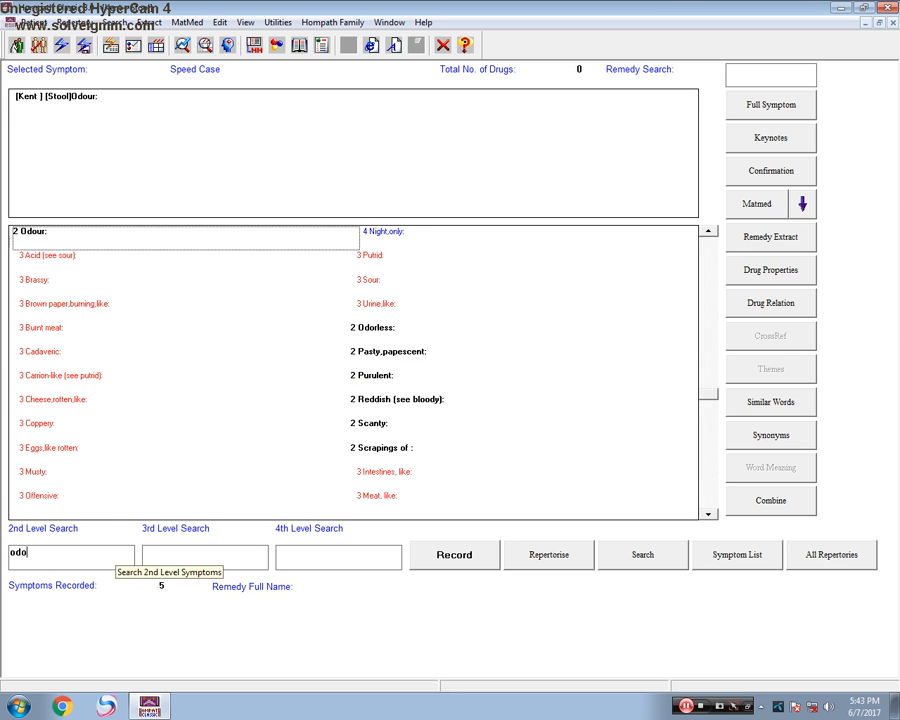
text(r)
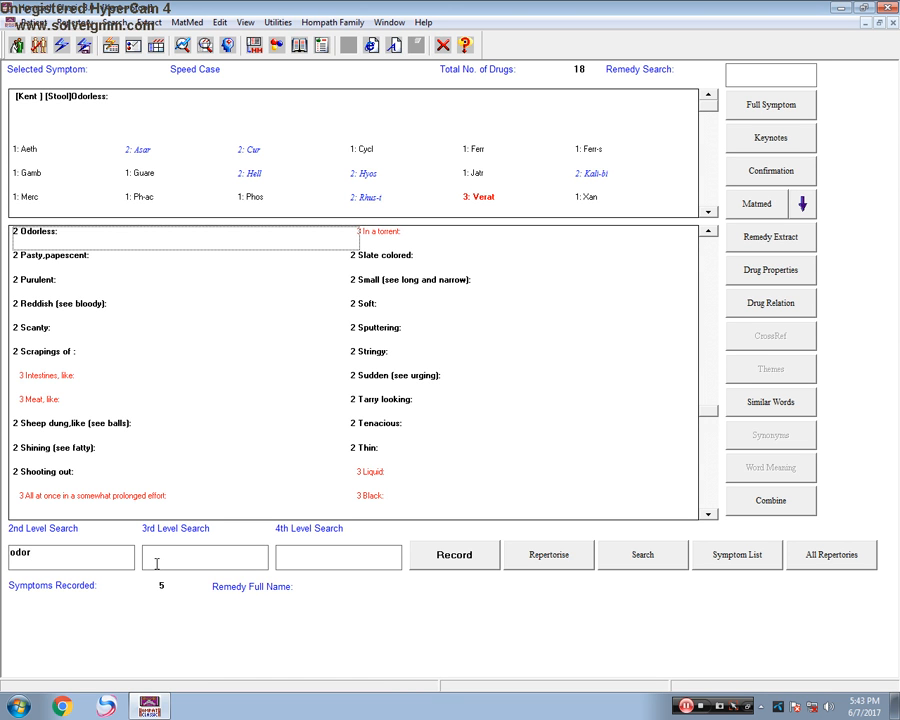
click(156, 563)
text(off)
- Return to Rubric Selection, add the Rectum chapter of the Complete repertory and open it
click(62, 22)
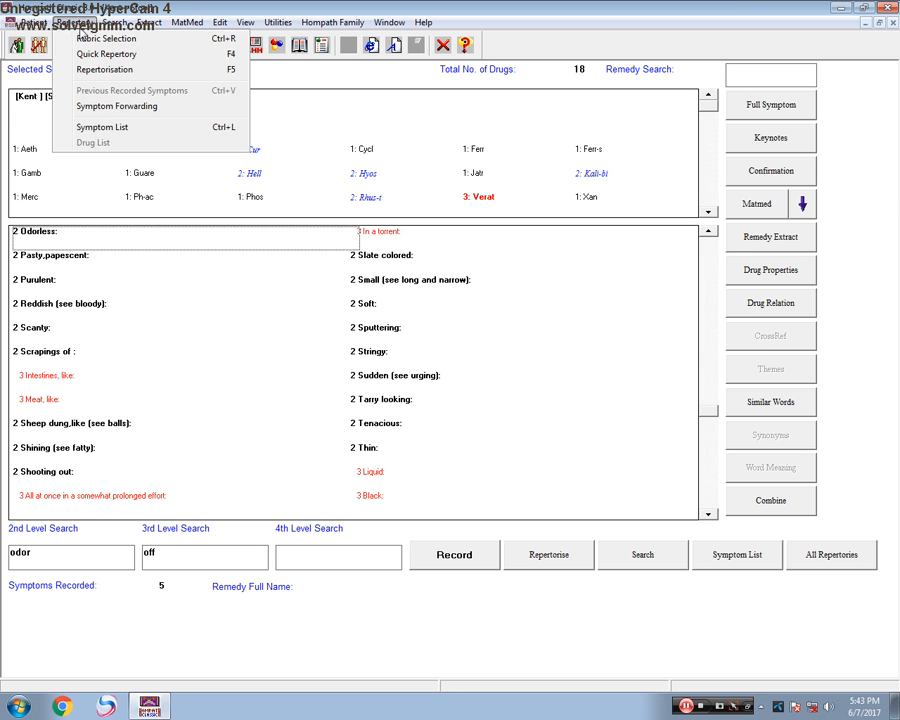
click(100, 38)
click(33, 197)
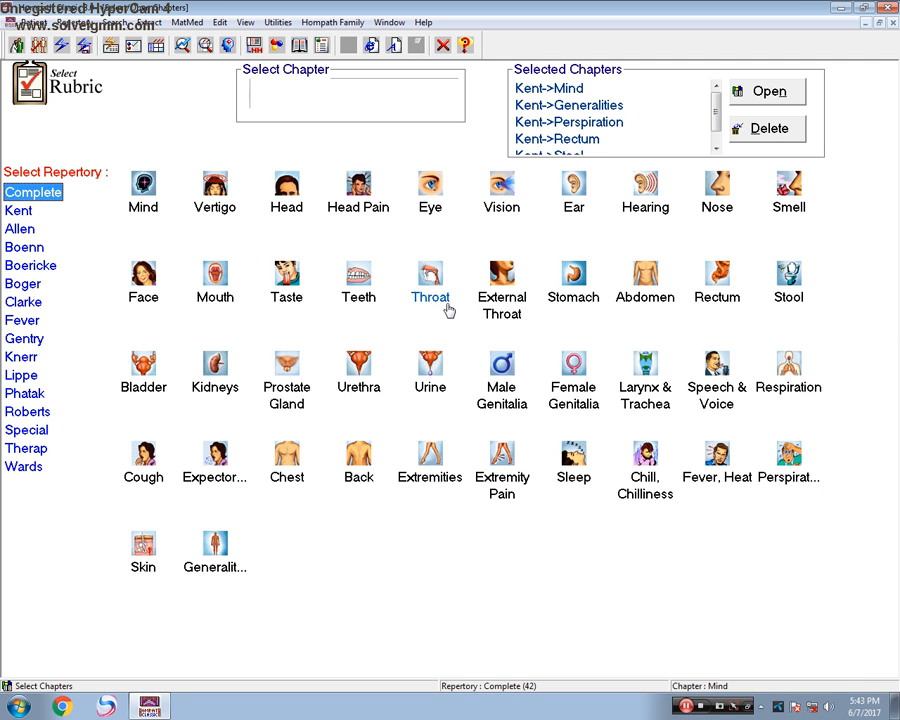
click(717, 290)
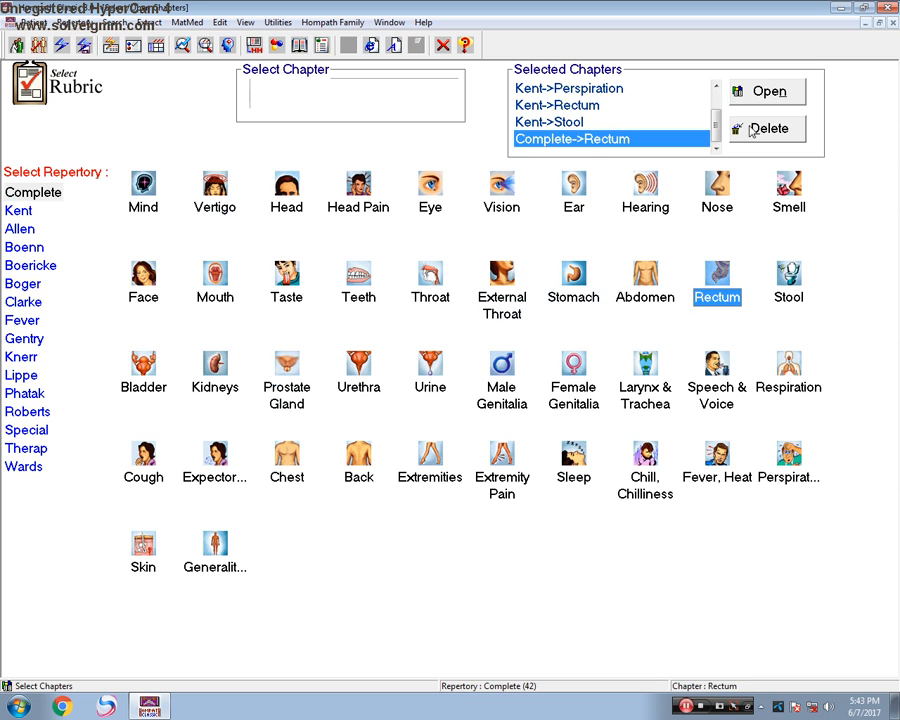
click(767, 91)
- Search the Complete repertory's Rectum chapter for "odo" at the second level and clear the term again
click(85, 551)
text(odo)
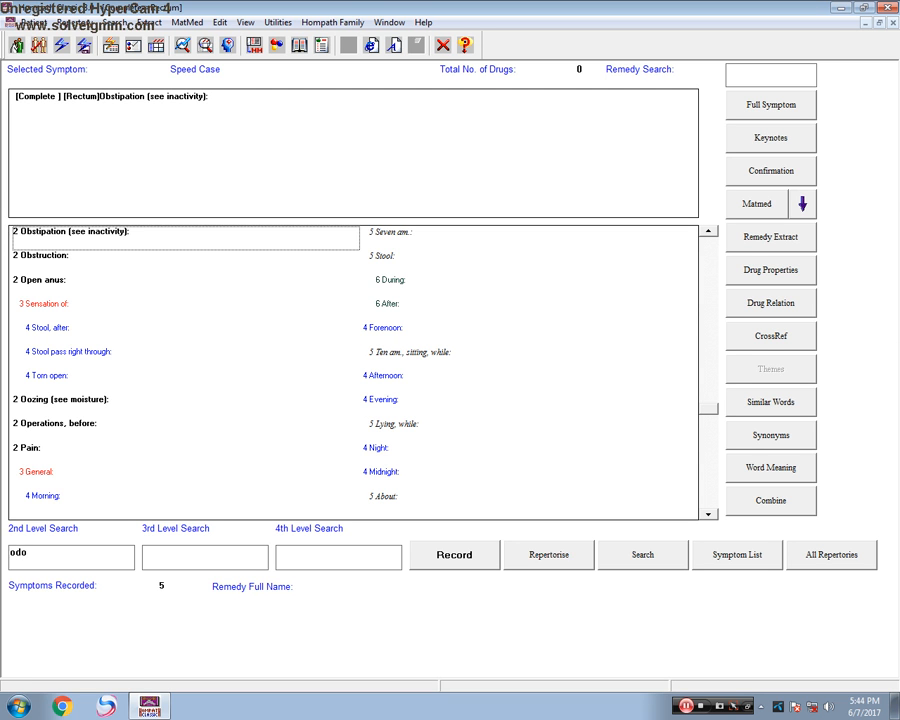
key(BackSpace)
key(BackSpace)
key(BackSpace)
- Try to reopen the Stool chapter of the Kent repertory from Rubric Selection
click(76, 22)
click(90, 38)
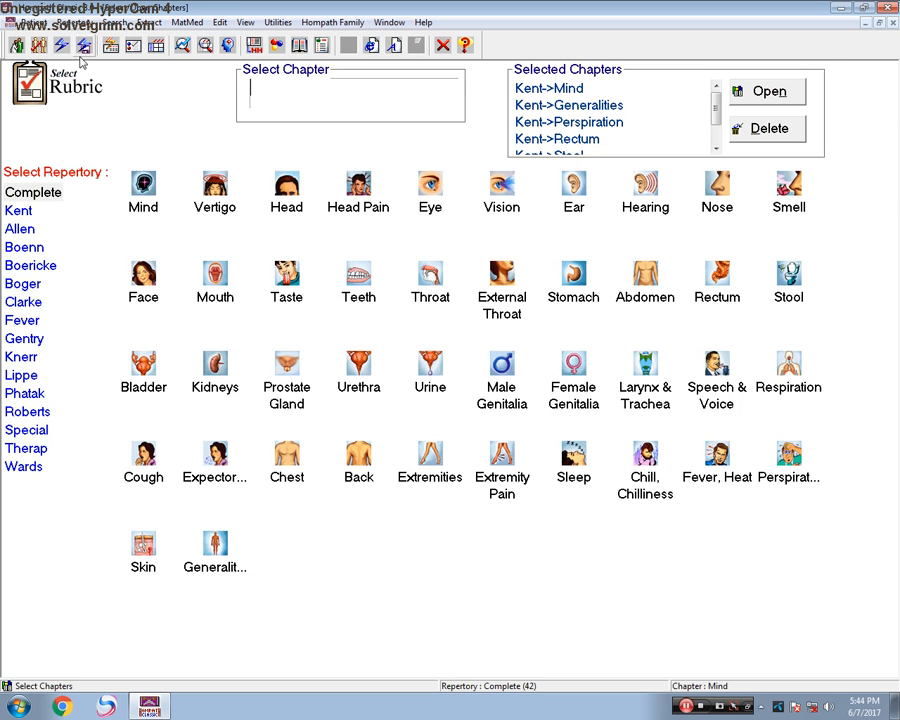
click(24, 211)
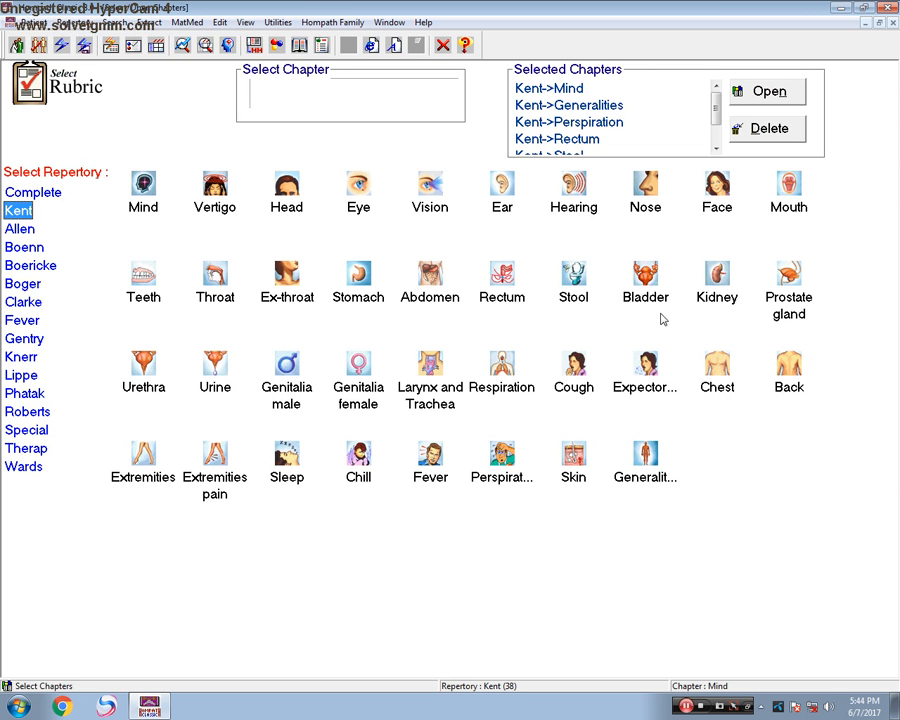
click(566, 284)
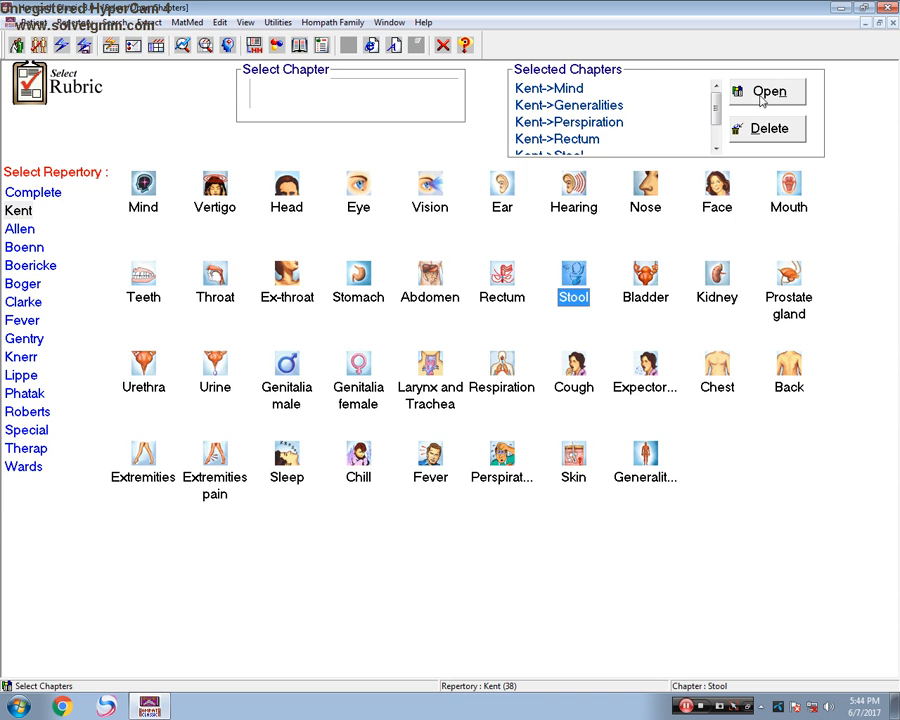
double_click(574, 284)
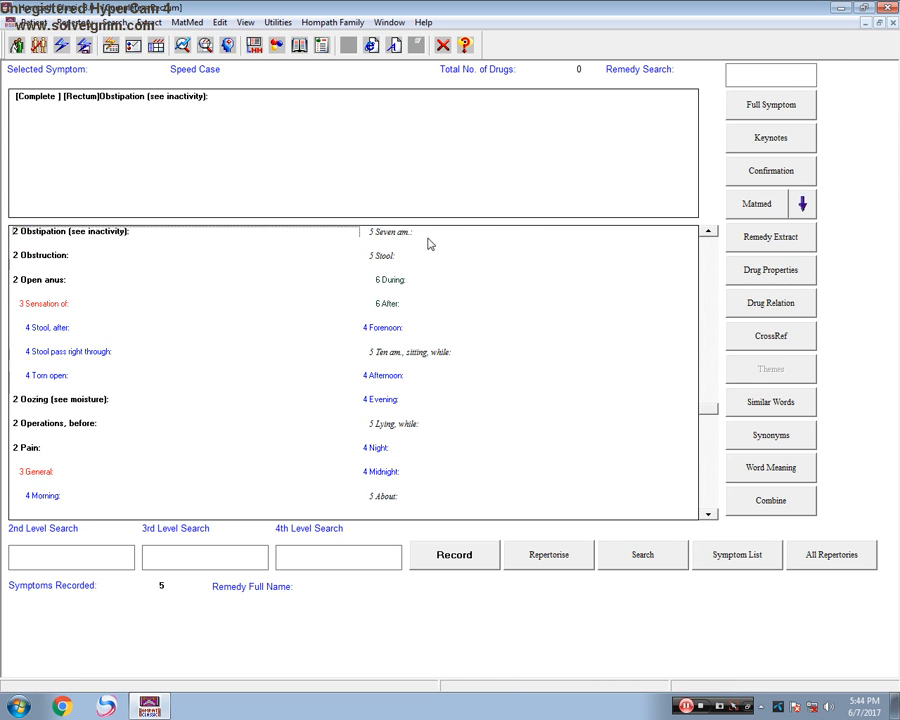
click(690, 707)
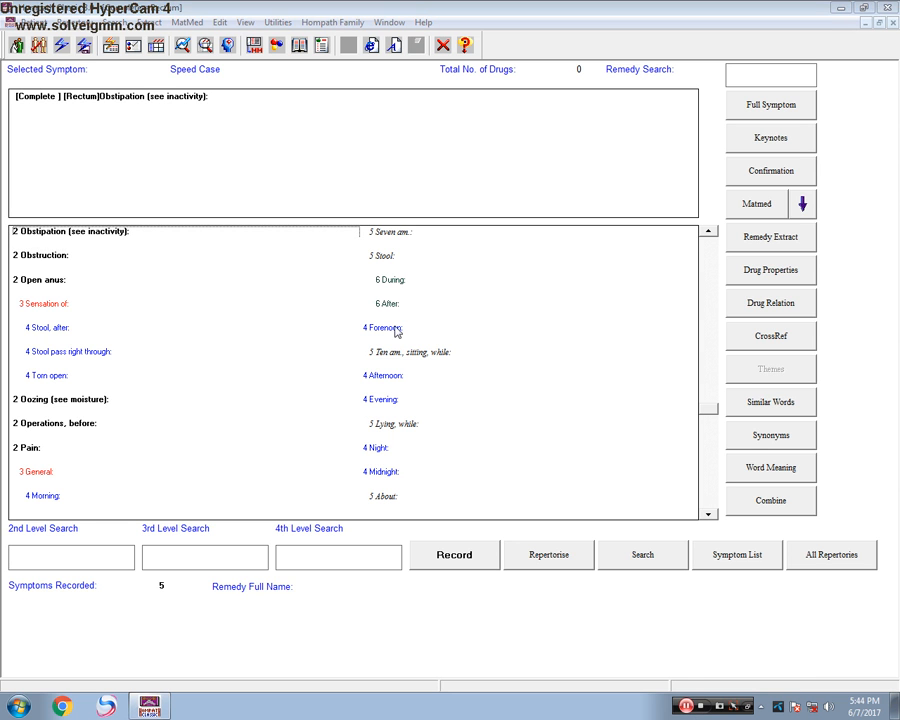
- Return to Rubric Selection and delete all the chapters from the selected chapters list
click(73, 22)
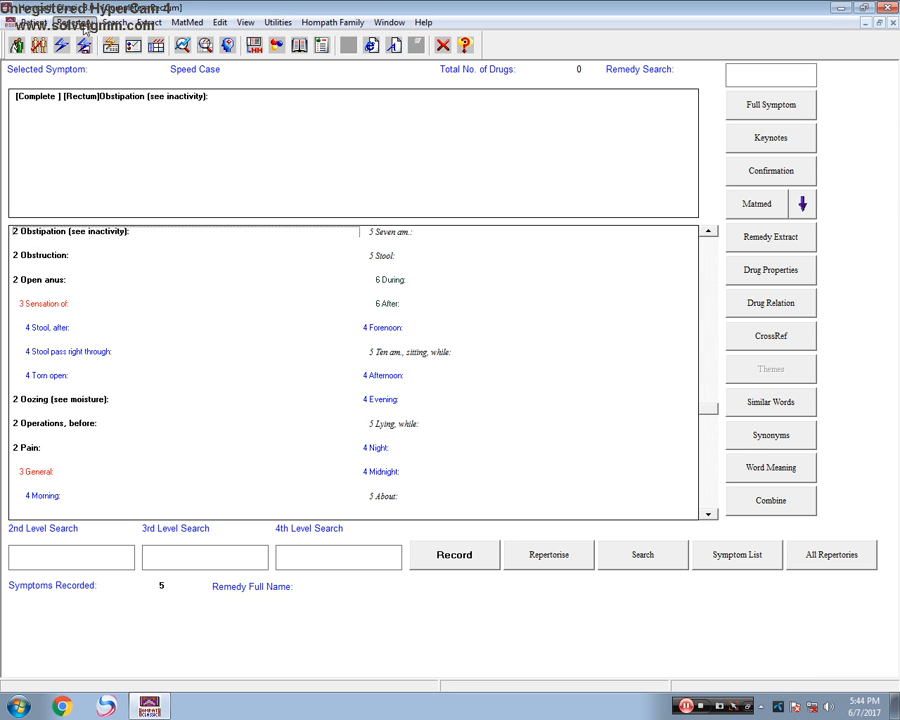
click(95, 40)
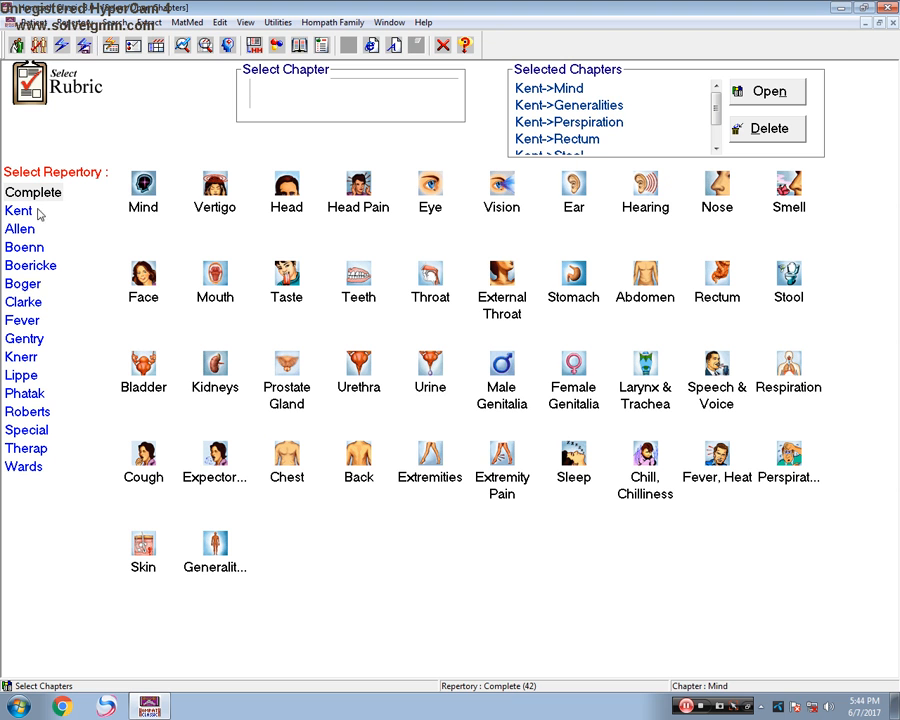
click(600, 105)
click(759, 130)
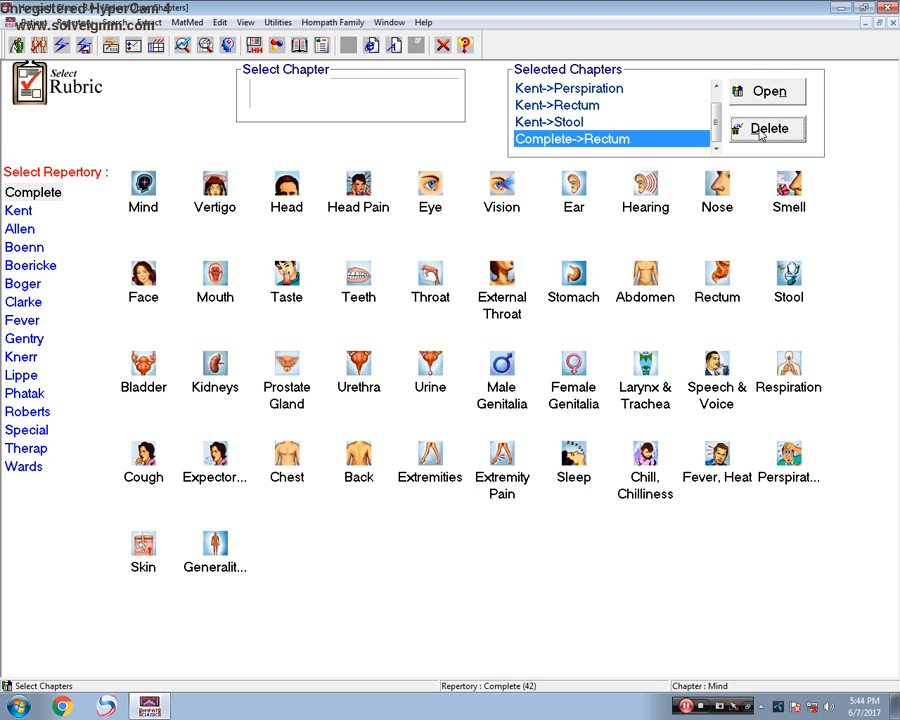
click(759, 130)
click(759, 130)
click(759, 130)
click(759, 130)
click(759, 130)
- Select the Stool chapter of the Kent repertory and open it
click(19, 211)
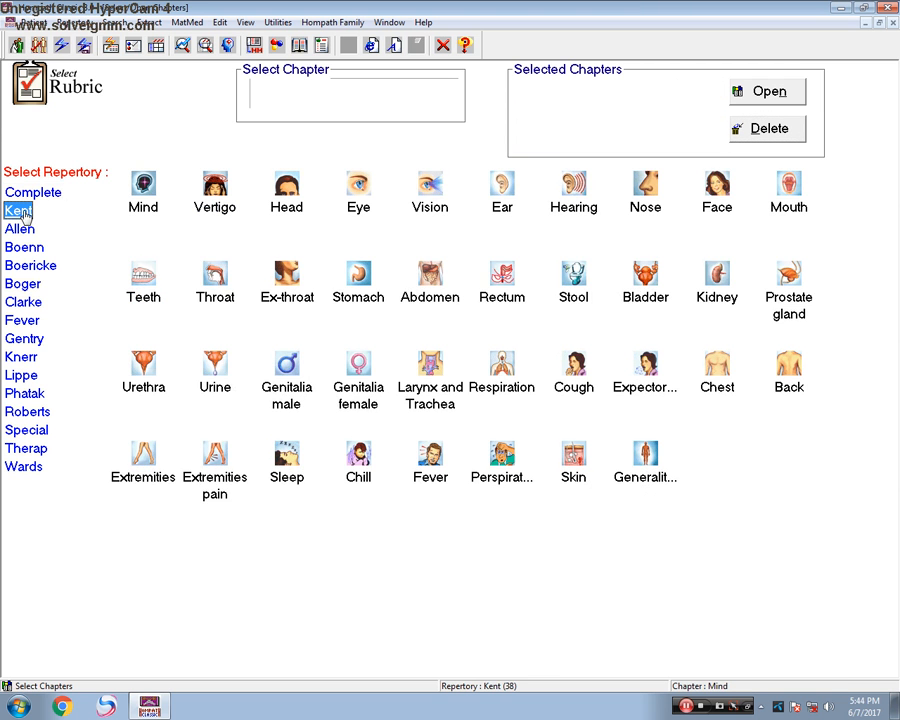
click(573, 285)
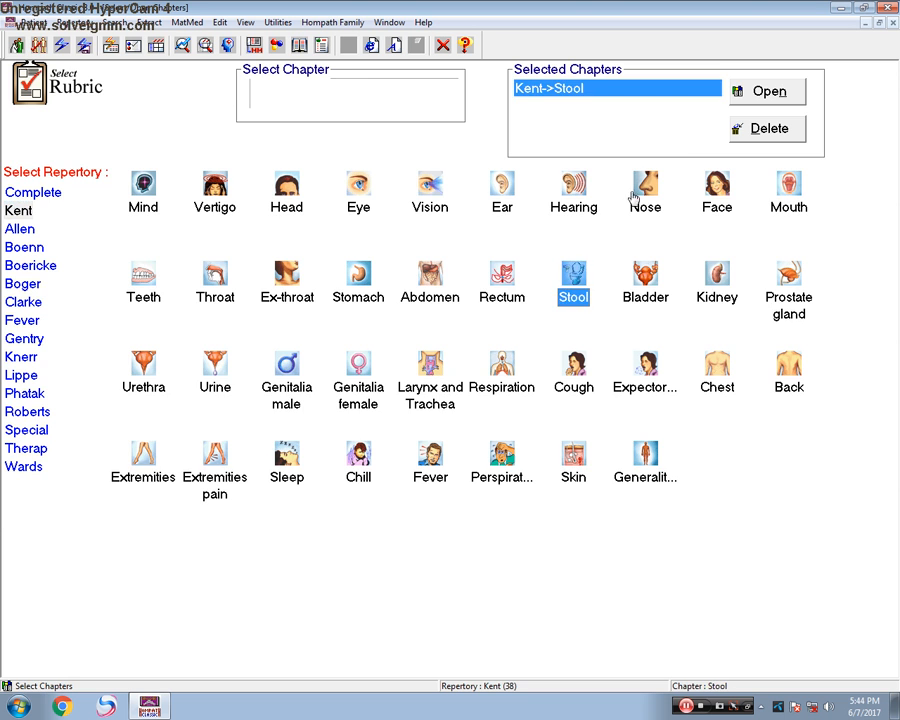
click(786, 92)
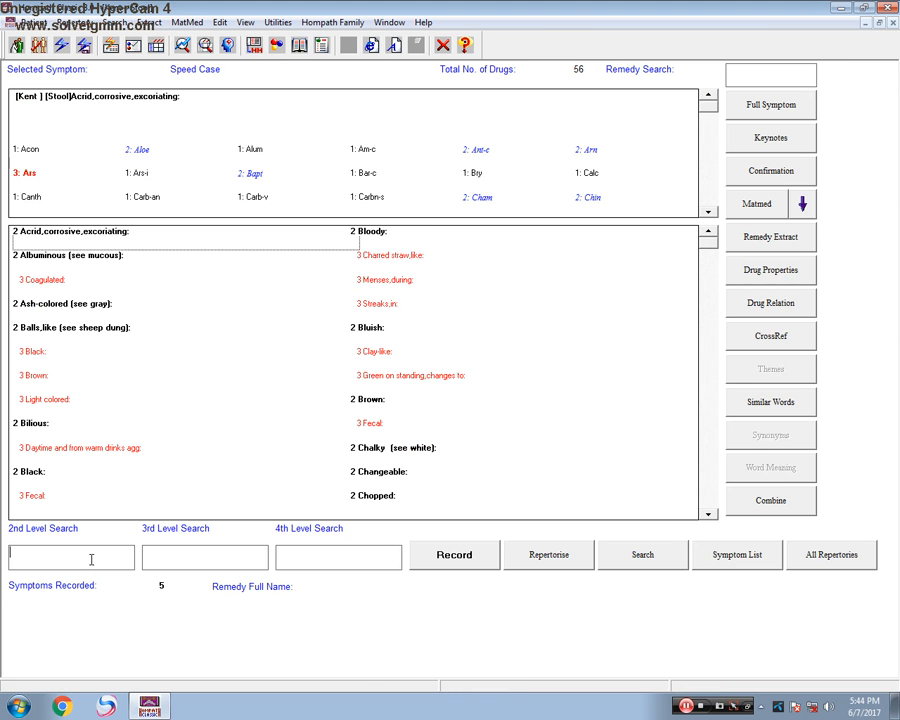
text(odor)
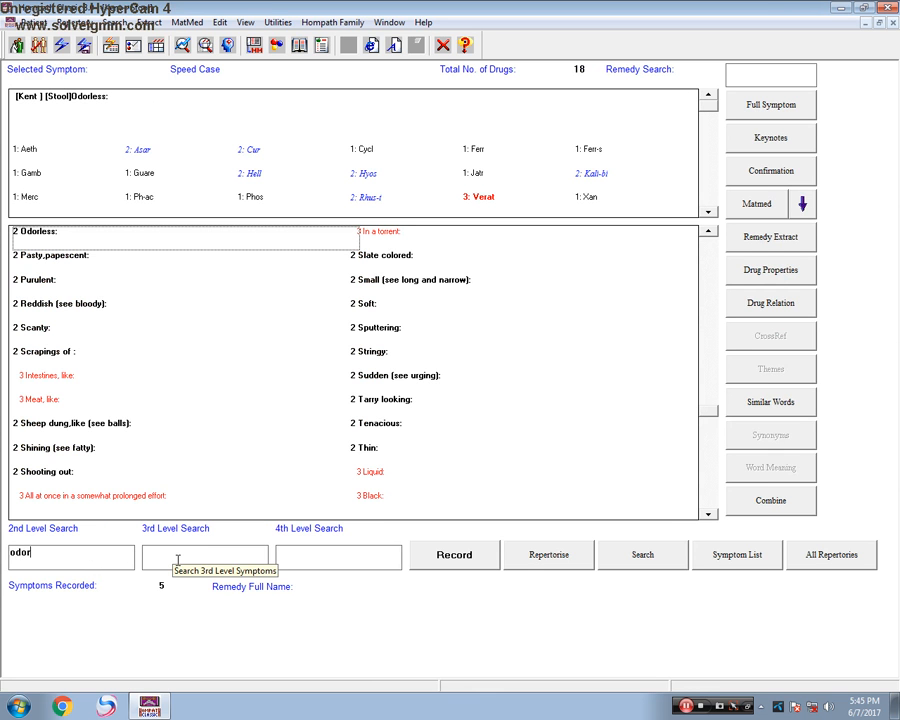
key(BackSpace)
key(BackSpace)
key(BackSpace)
key(BackSpace)
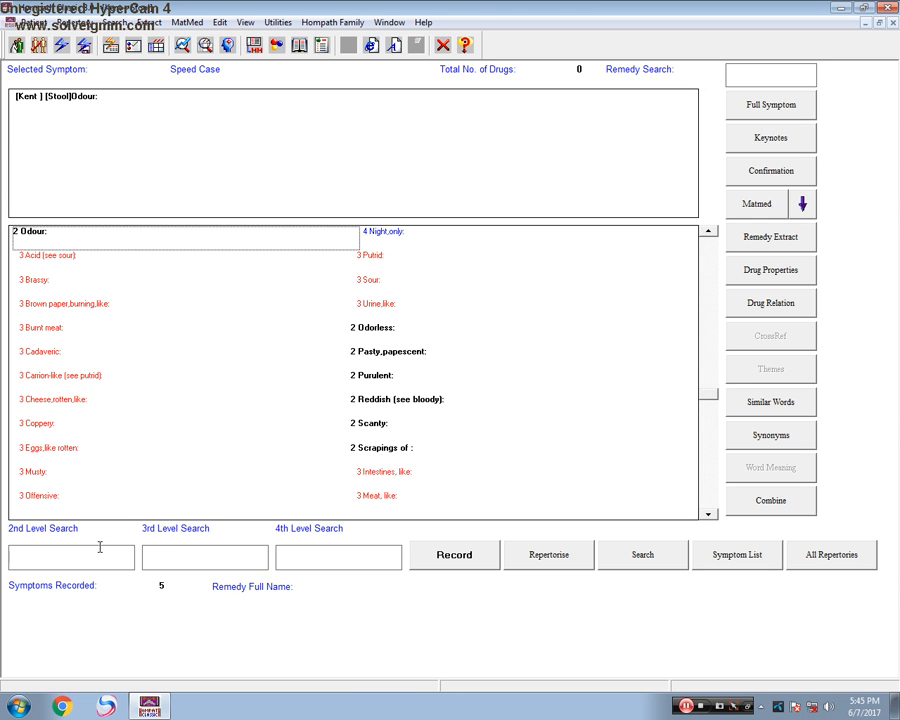
- Search the Stool chapter for "odour" and third-level "off", record the rubric Odour: Offensive, and clear the search terms
text(odour)
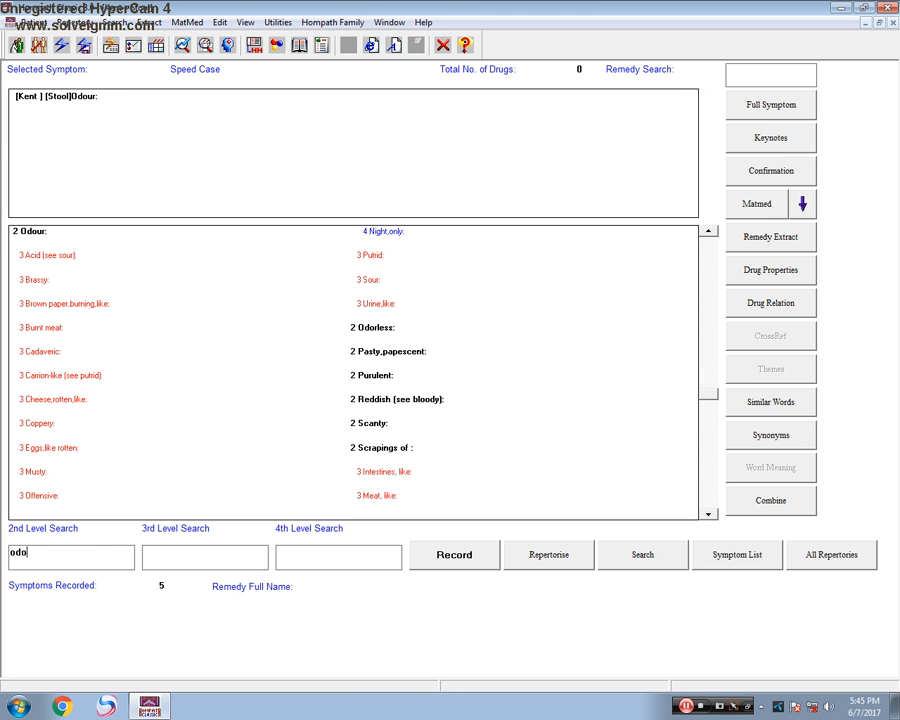
click(153, 549)
text(off)
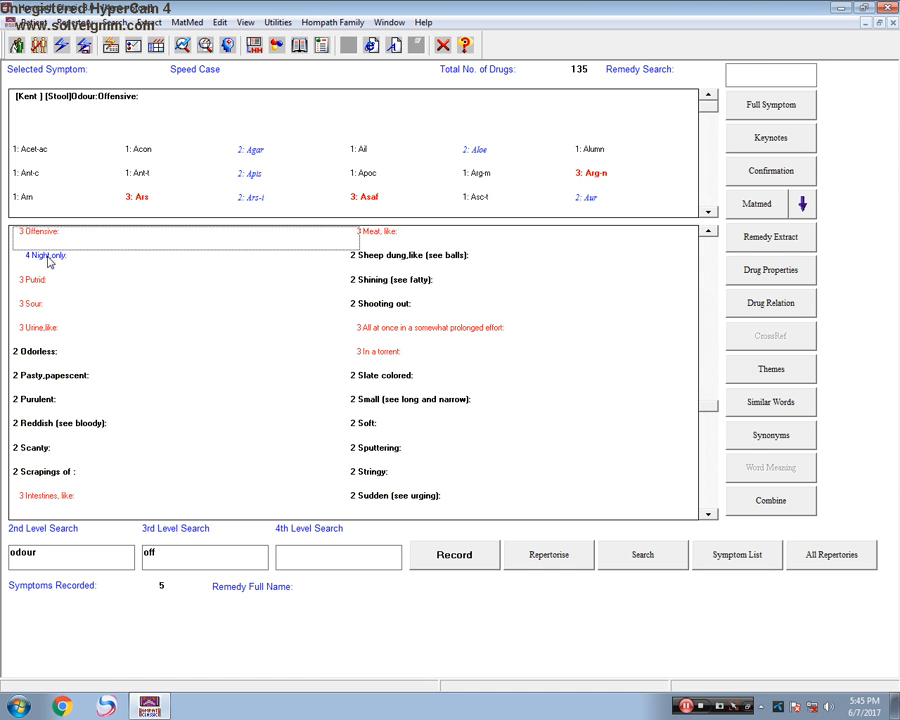
click(49, 262)
click(37, 236)
click(190, 552)
key(BackSpace)
key(BackSpace)
key(BackSpace)
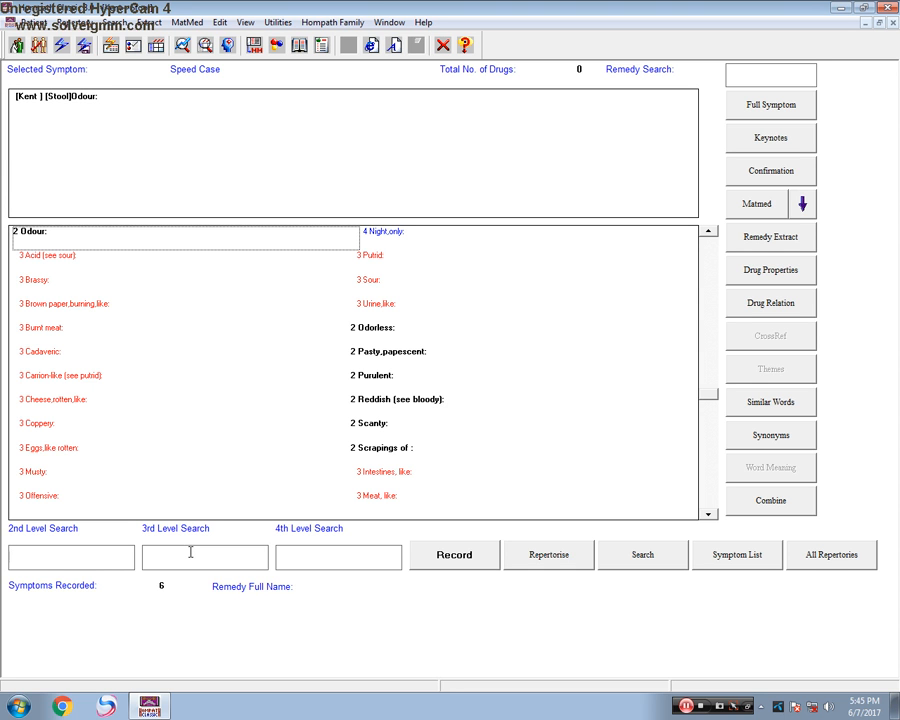
- Add and open Kent's Sleep chapter from Rubric Selection and search it for "restles" at the second level
click(84, 23)
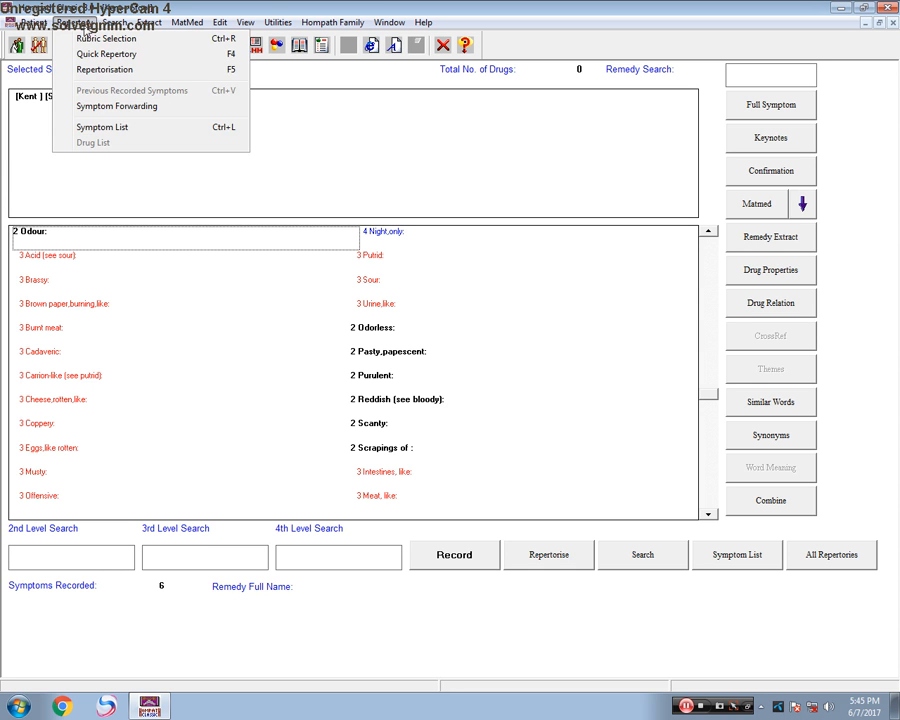
click(92, 38)
click(20, 211)
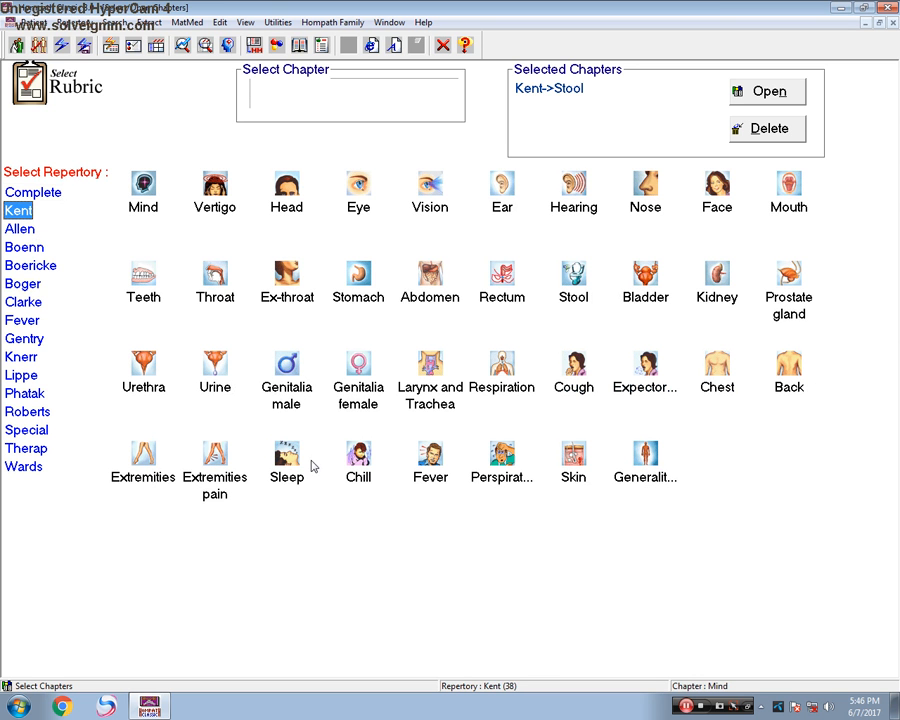
double_click(287, 457)
click(766, 91)
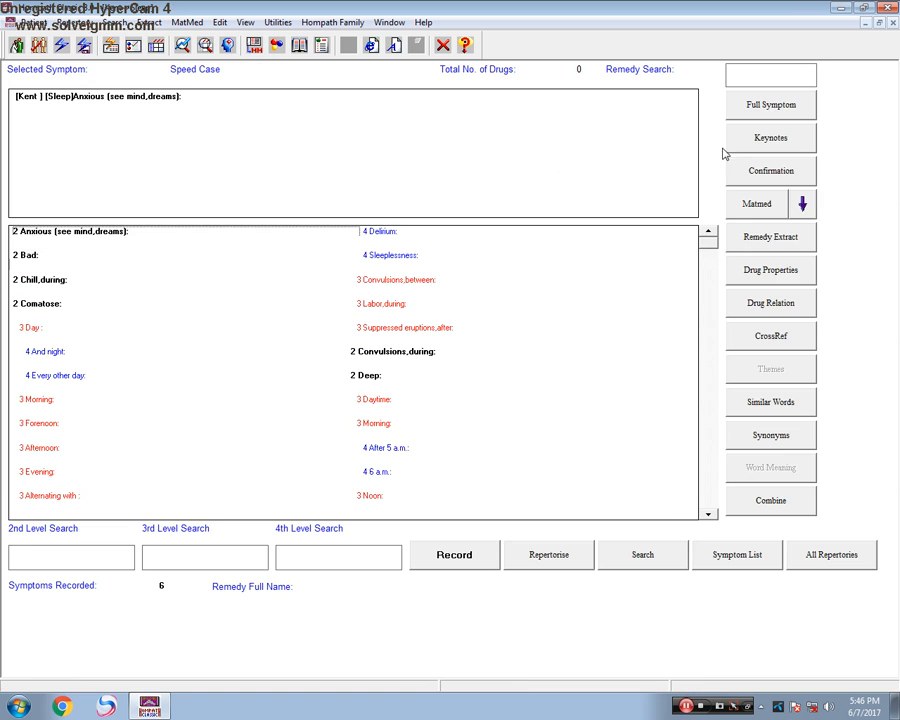
click(98, 553)
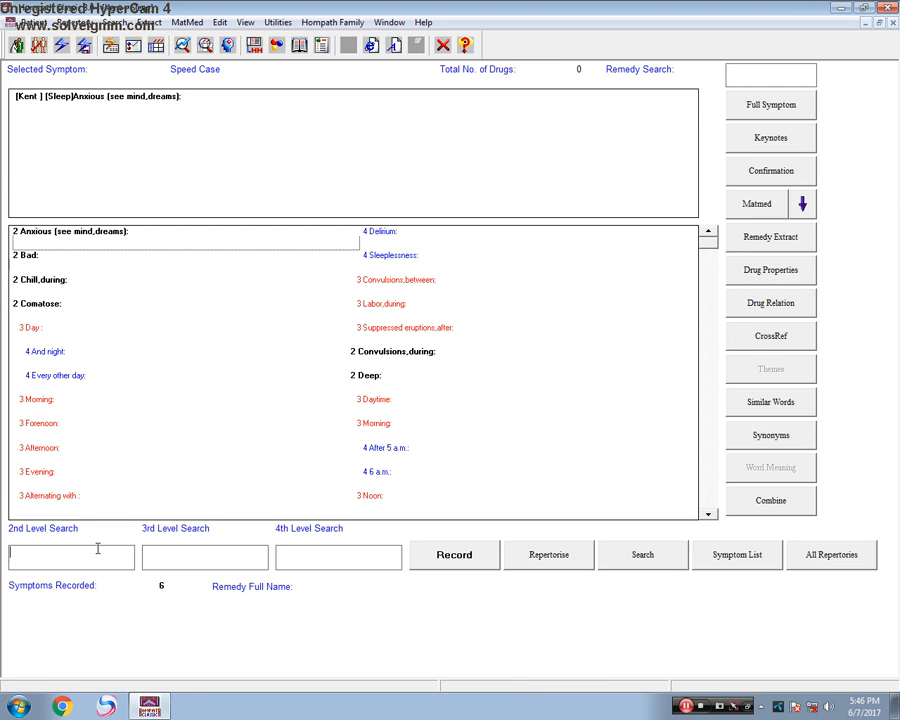
text(restles)
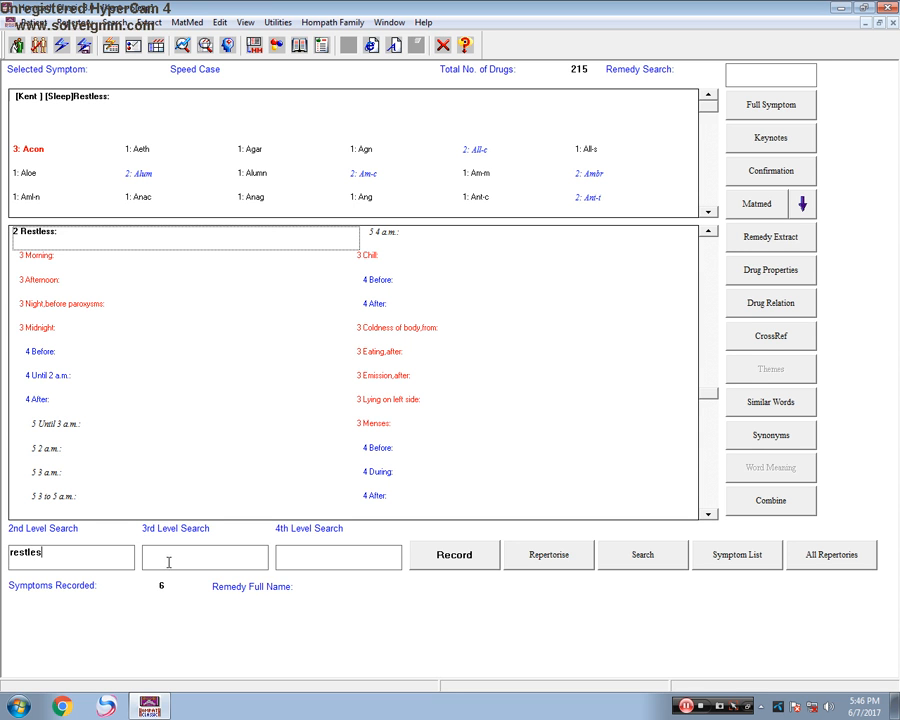
- Examine the remedies listed for the time-of-day sub-rubrics under Restless, from Morning through 3 to 5 a.m
click(41, 259)
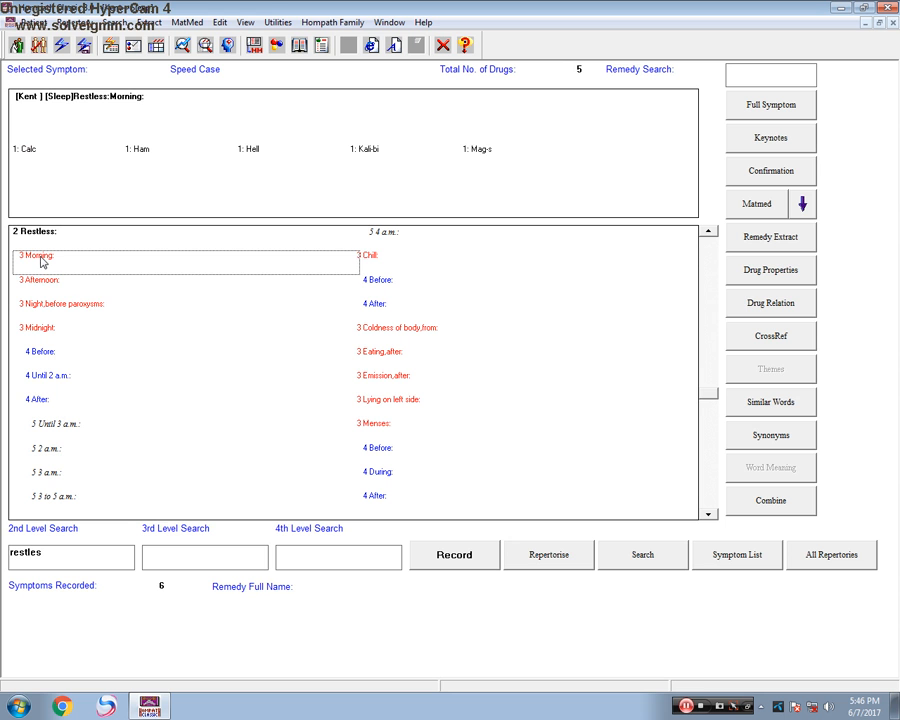
click(41, 283)
click(41, 305)
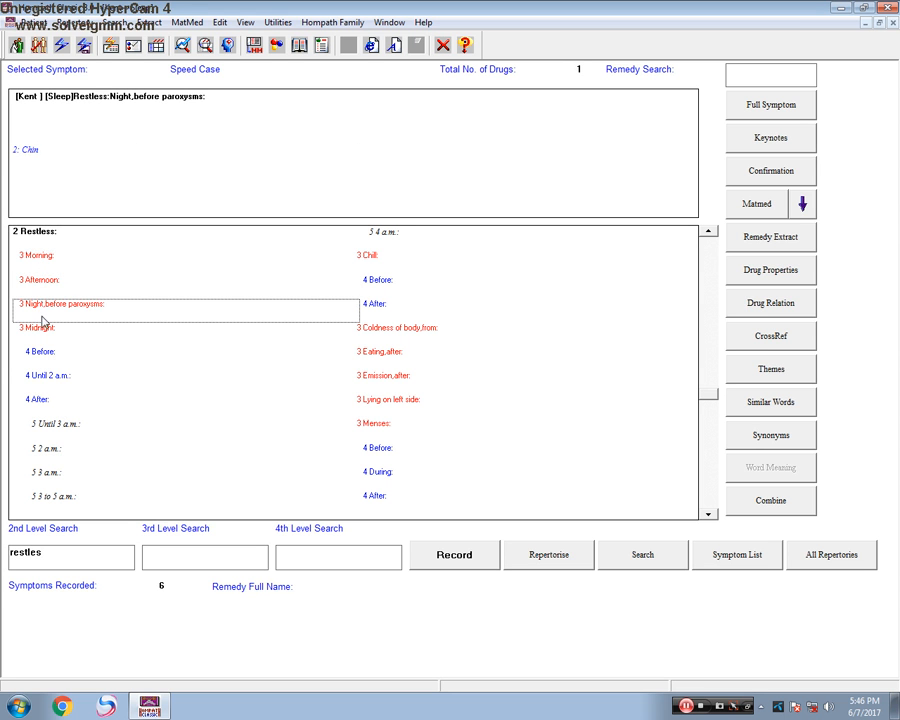
click(42, 328)
click(42, 353)
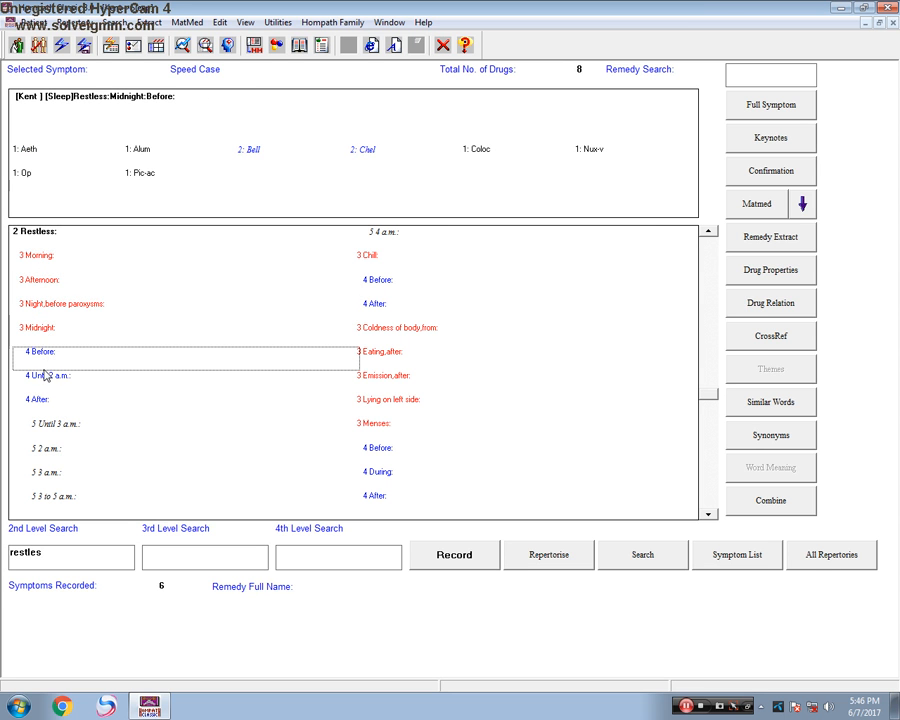
click(45, 376)
click(42, 405)
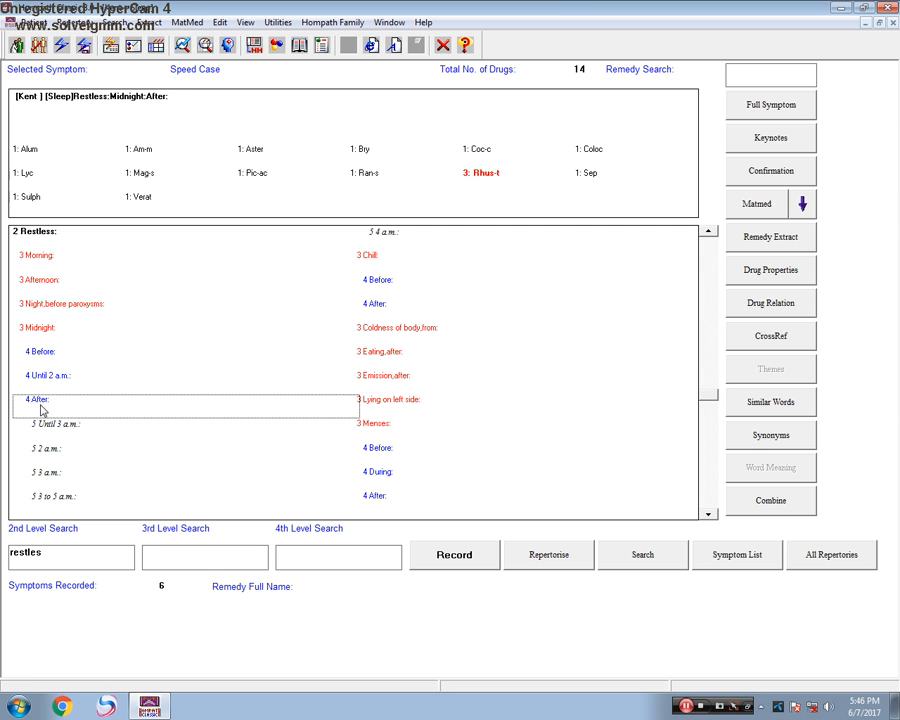
click(44, 424)
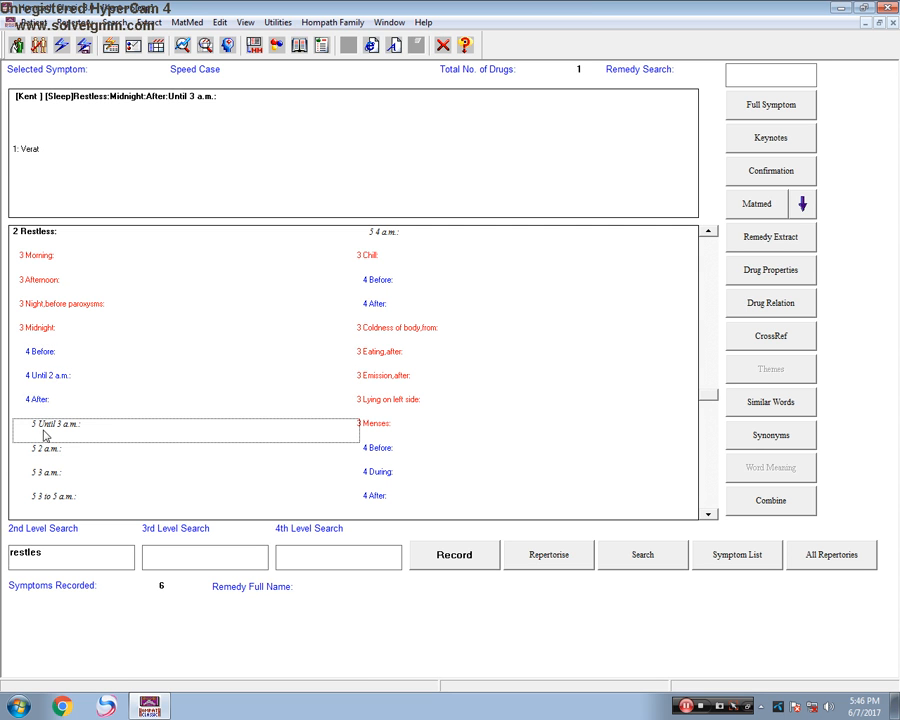
click(44, 460)
click(38, 472)
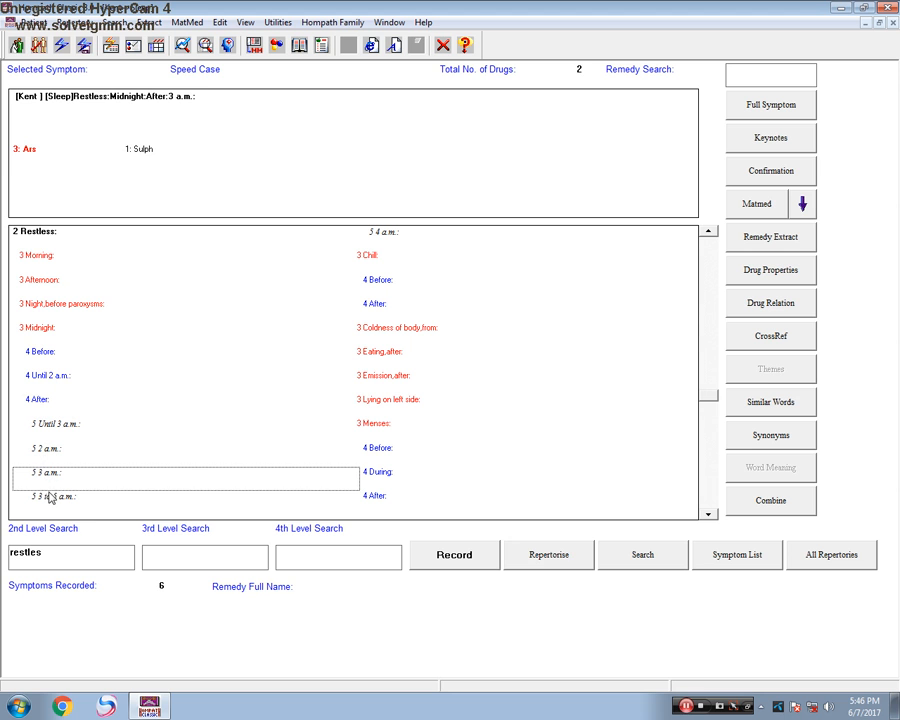
click(38, 494)
- Record the general rubric Restless of the Sleep chapter and clear the second-level search term
double_click(34, 232)
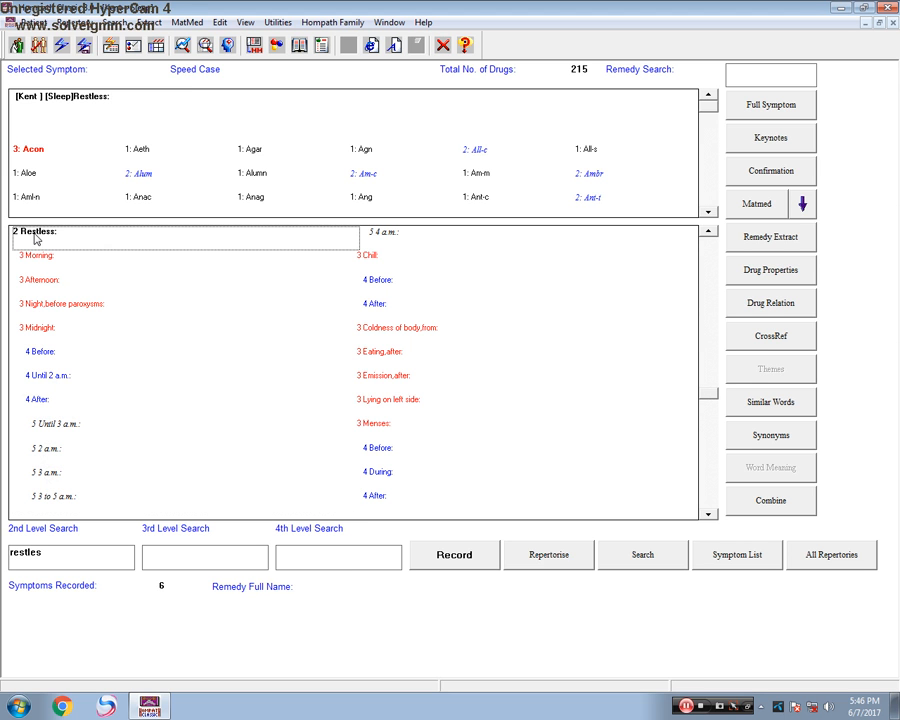
click(70, 550)
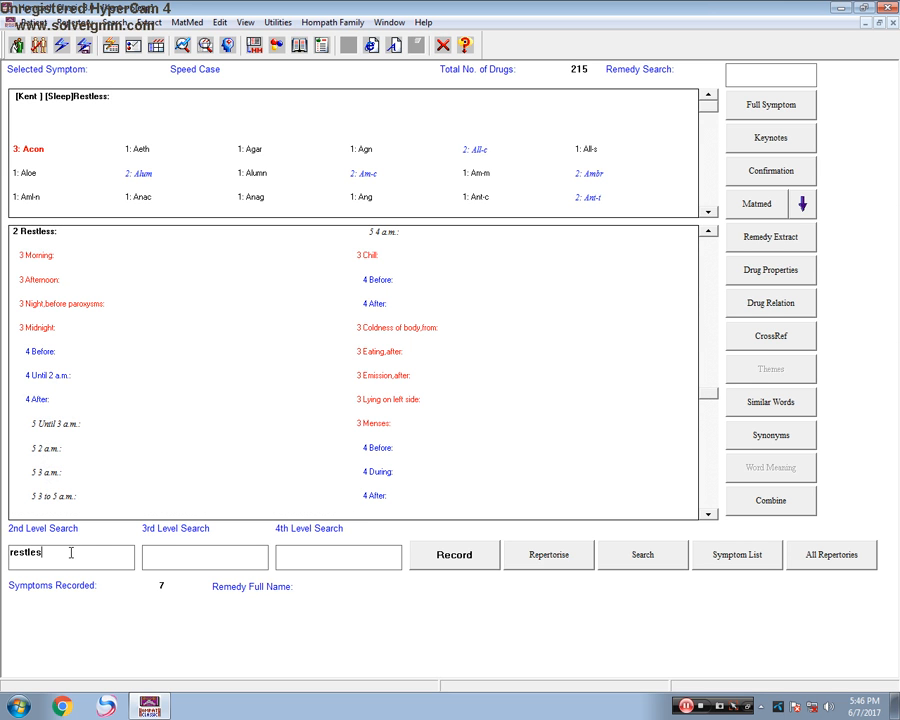
key(BackSpace)
key(BackSpace)
key(BackSpace)
key(BackSpace)
key(BackSpace)
key(BackSpace)
key(BackSpace)
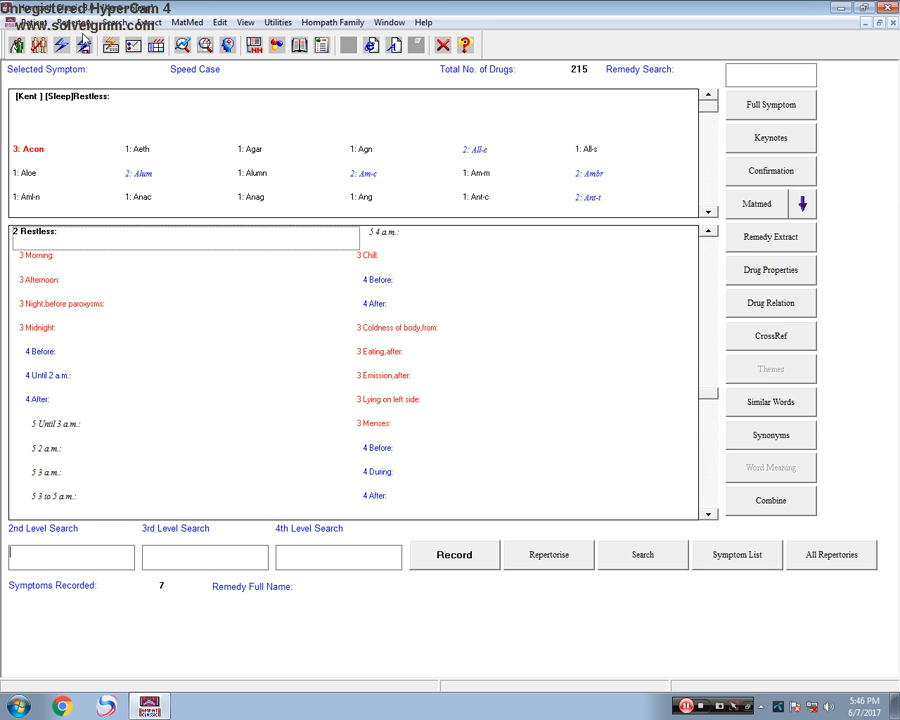
- Return to Rubric Selection, add the Stomach chapter of the Kent repertory and open it
click(78, 22)
click(80, 38)
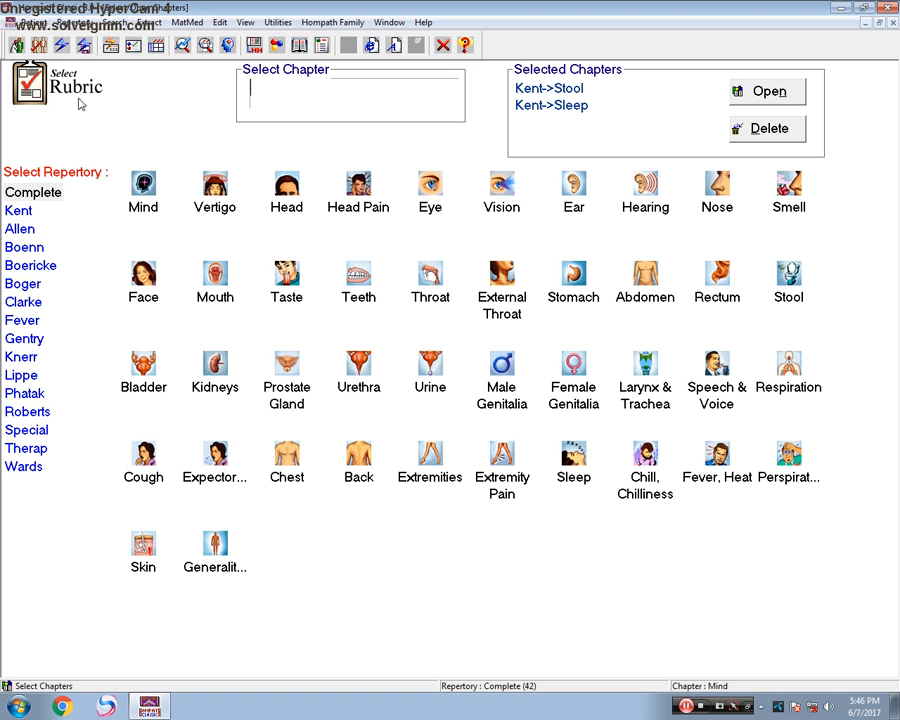
click(17, 211)
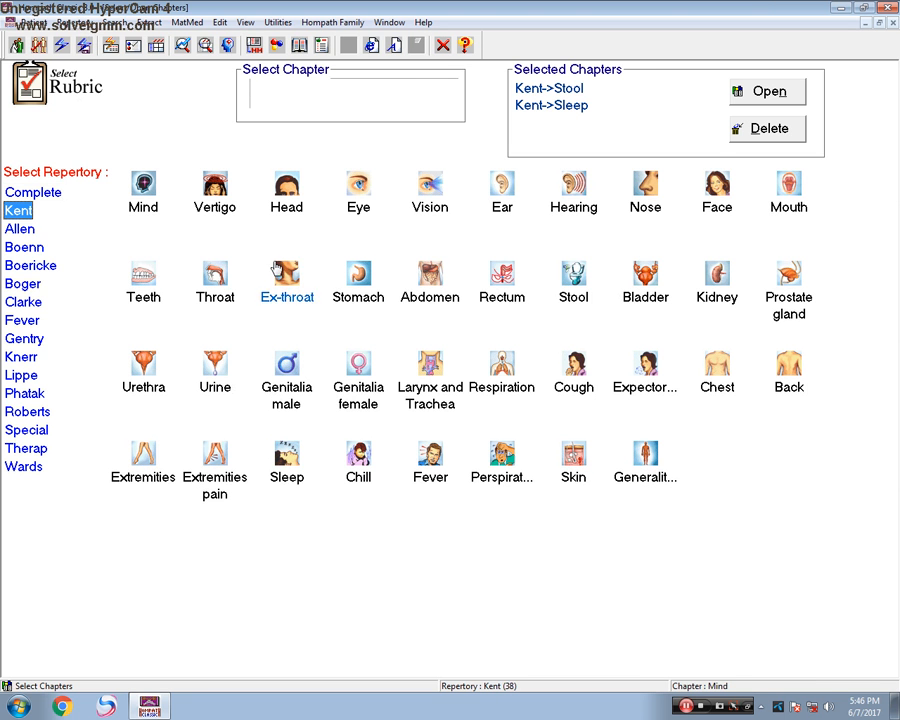
click(358, 275)
click(767, 91)
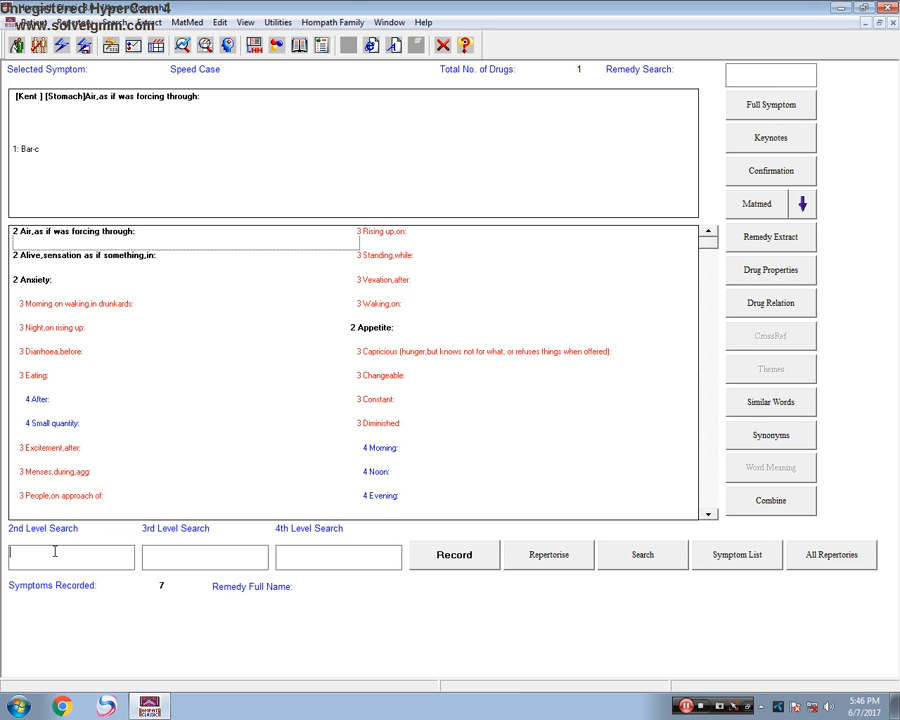
- Search the Stomach chapter for "app" and third-level "w", record the rubric Appetite: Wanting, and clear the search terms
click(55, 551)
text(app)
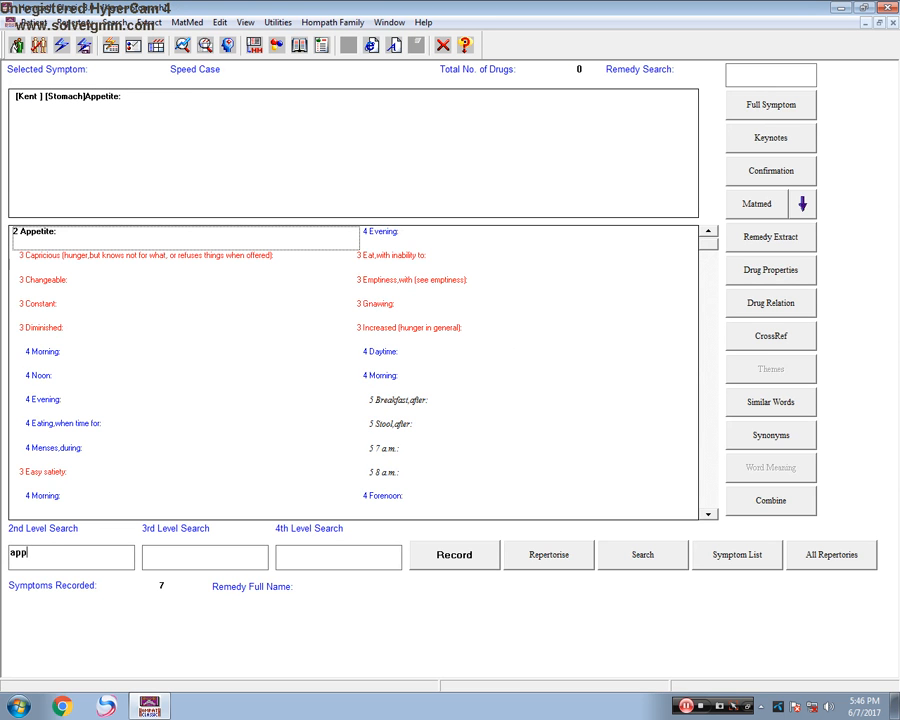
click(184, 564)
text(w)
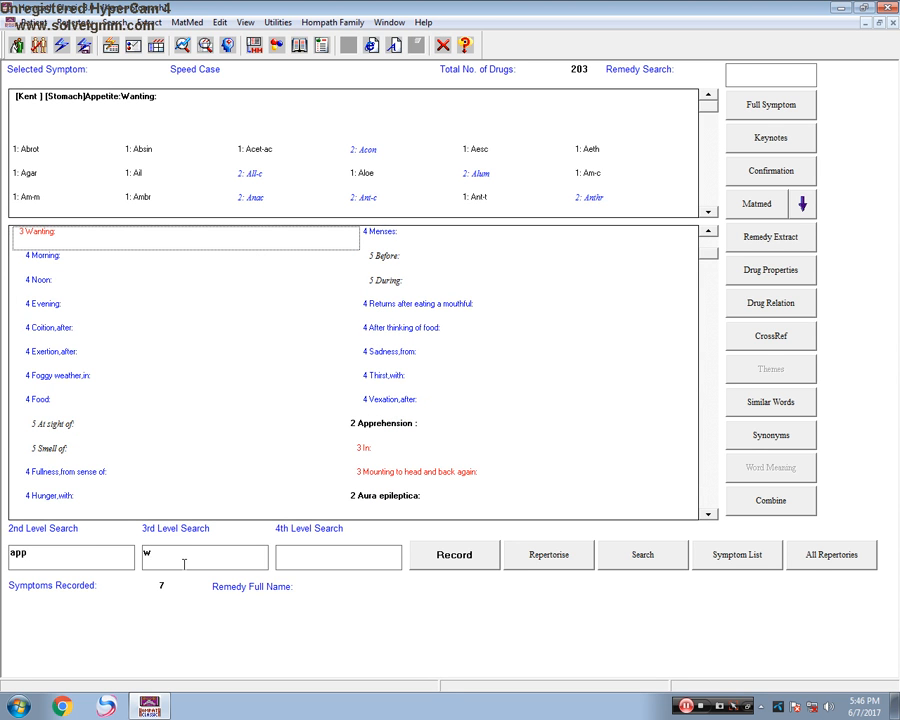
double_click(57, 236)
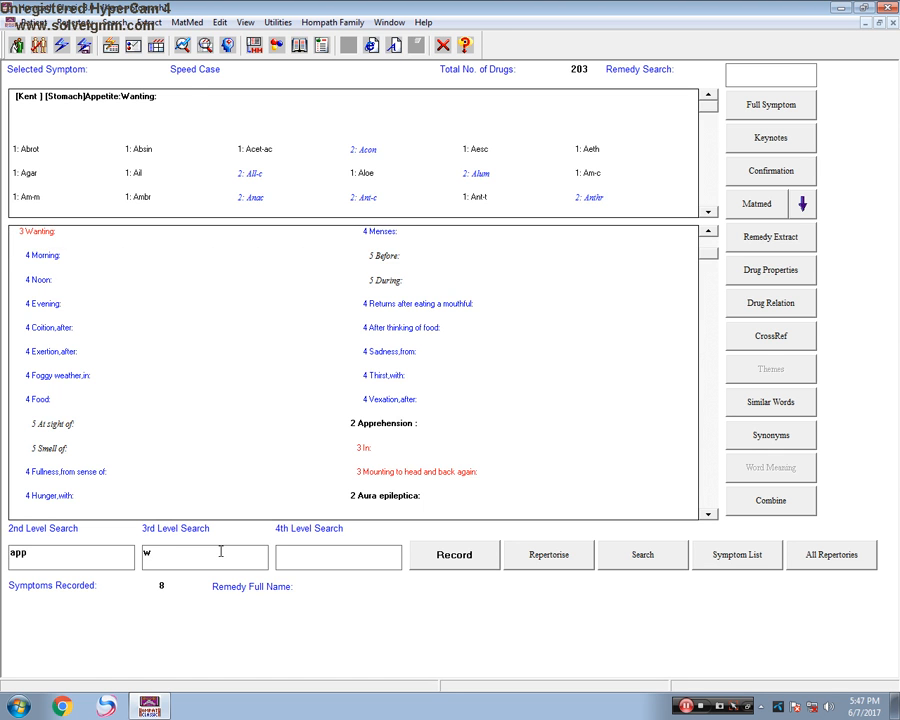
key(BackSpace)
key(BackSpace)
key(BackSpace)
key(BackSpace)
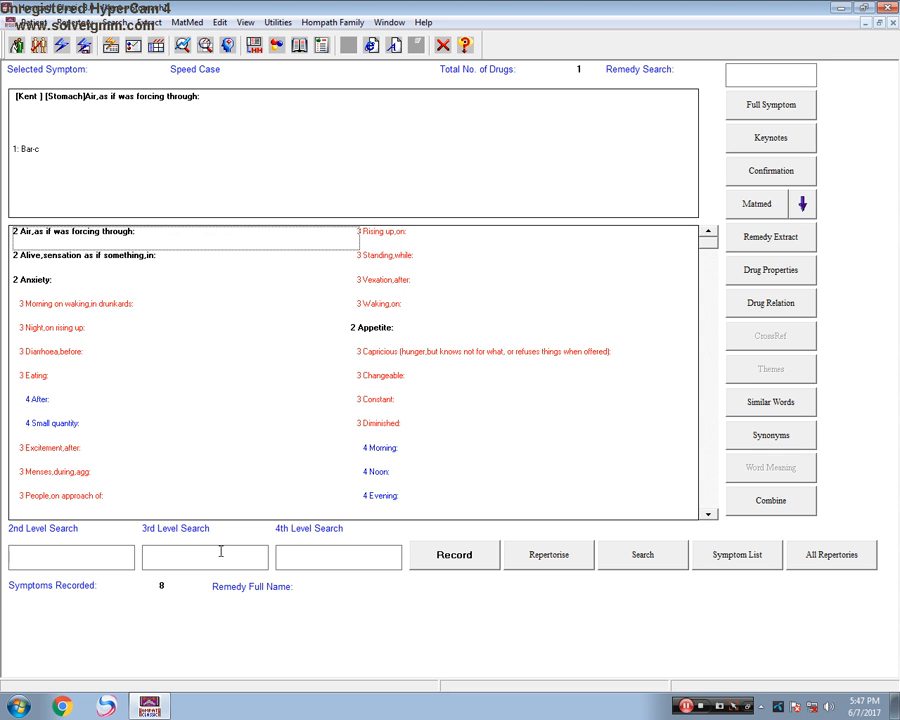
- Return to Rubric Selection, add the Extremities and Extremities pain chapters of the Kent repertory, and open them
click(66, 22)
click(89, 38)
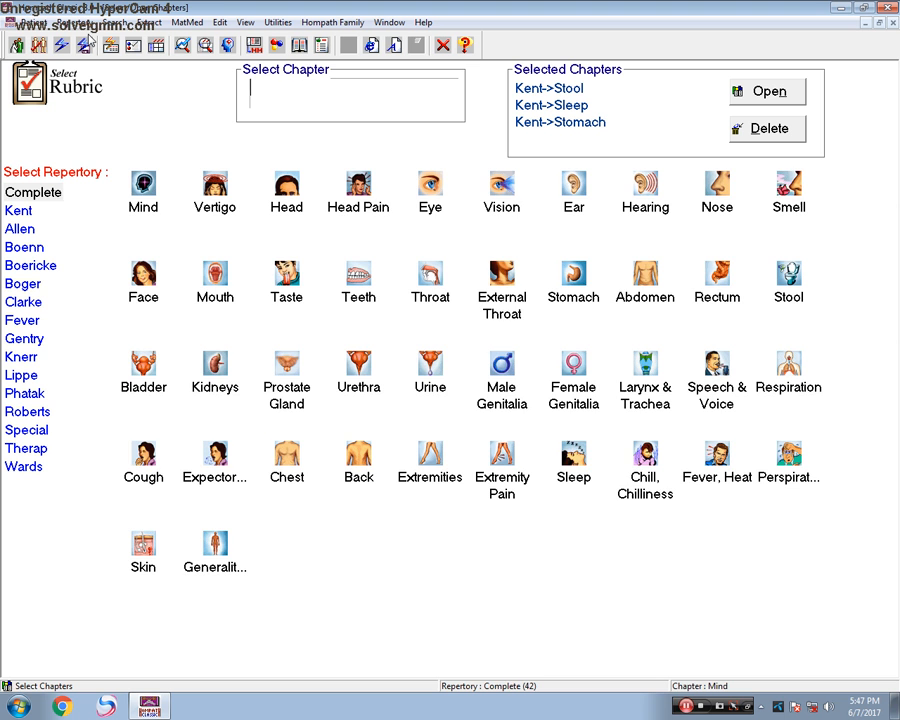
click(18, 210)
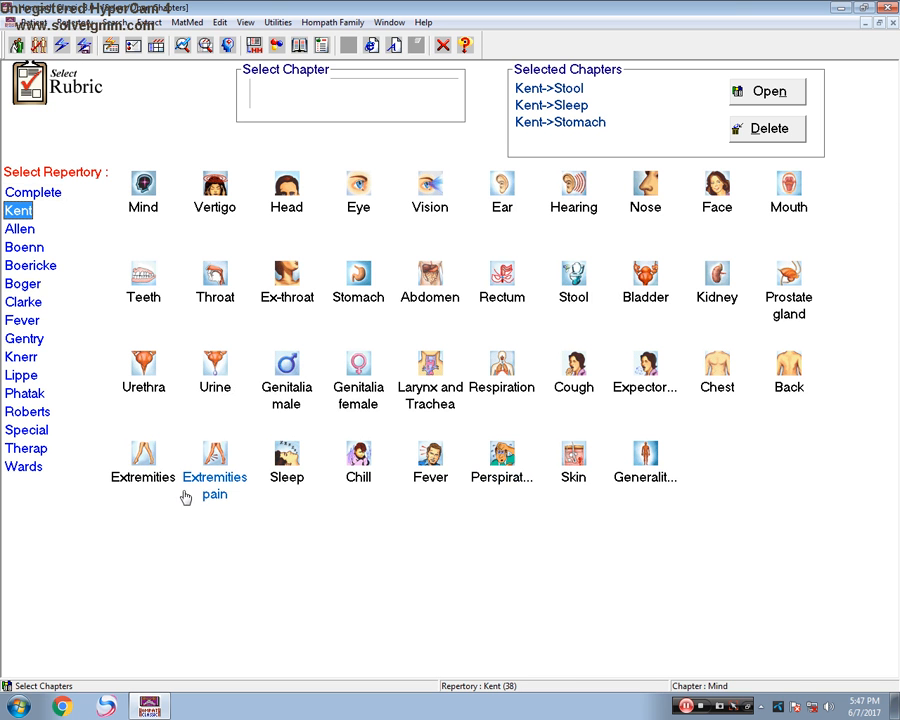
double_click(146, 473)
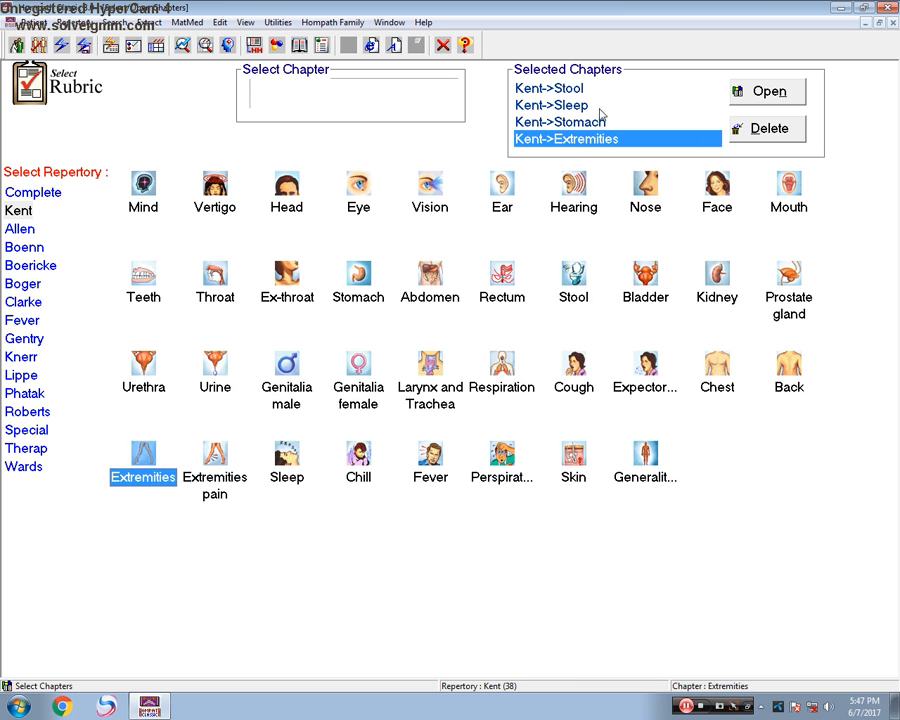
click(216, 481)
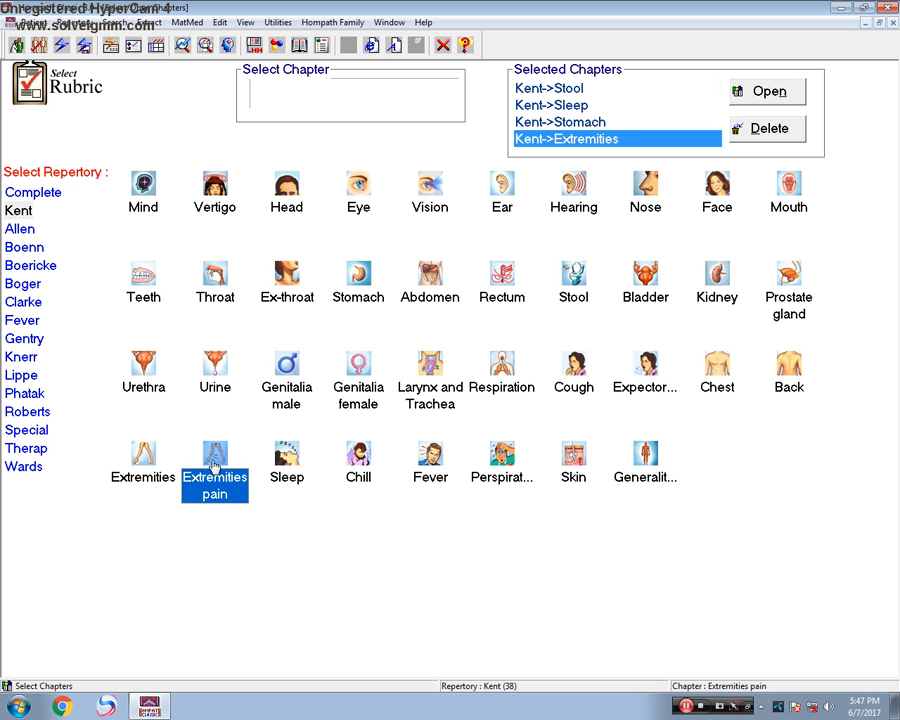
double_click(214, 470)
click(752, 91)
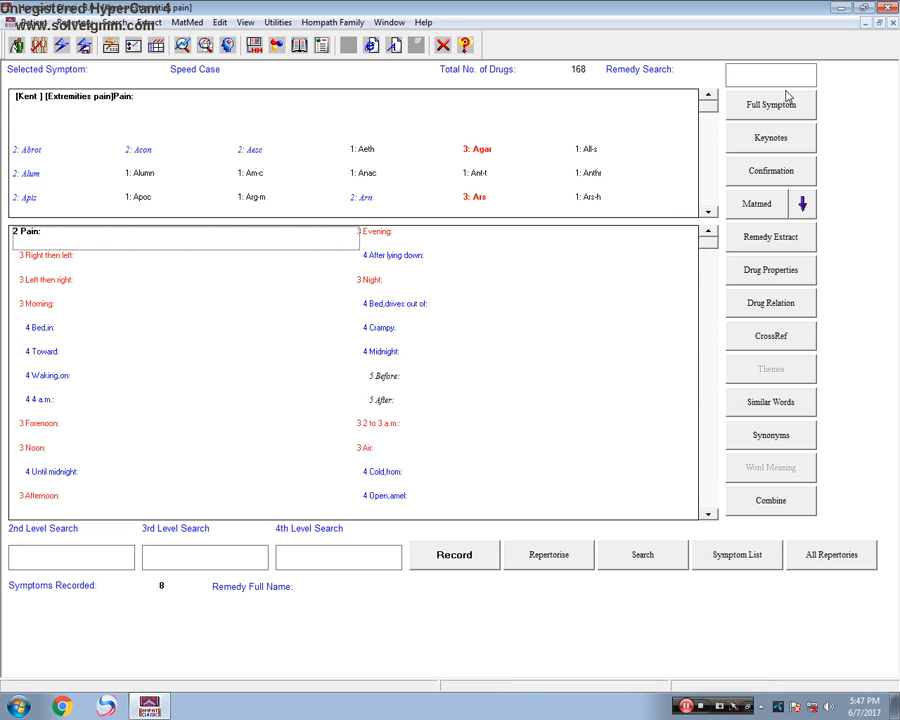
- Try second-level searches for "cra" and "pain" in the Extremities pain chapter
click(75, 557)
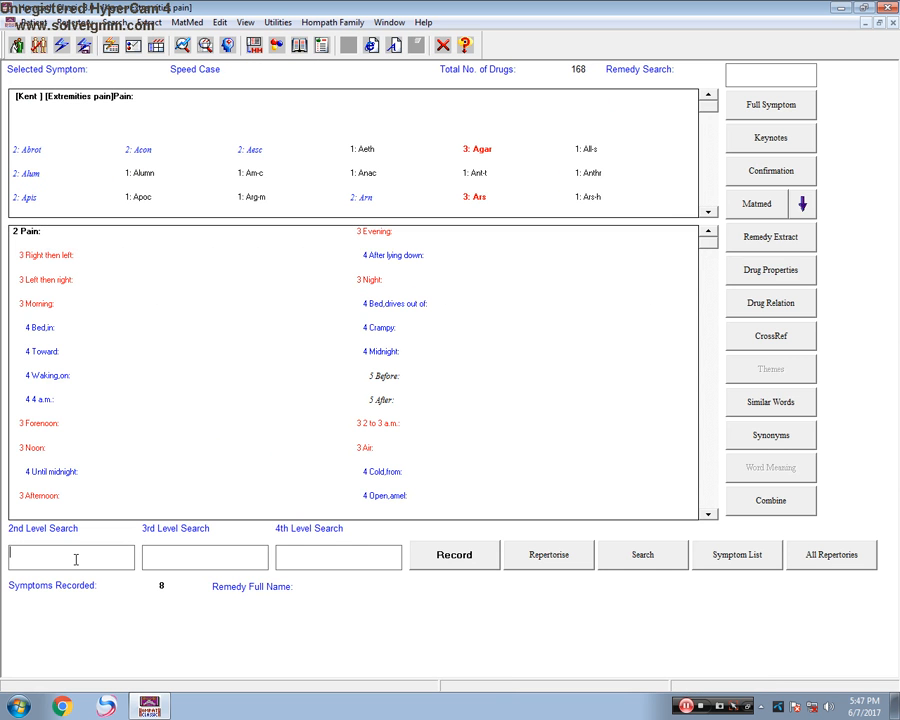
text(cra)
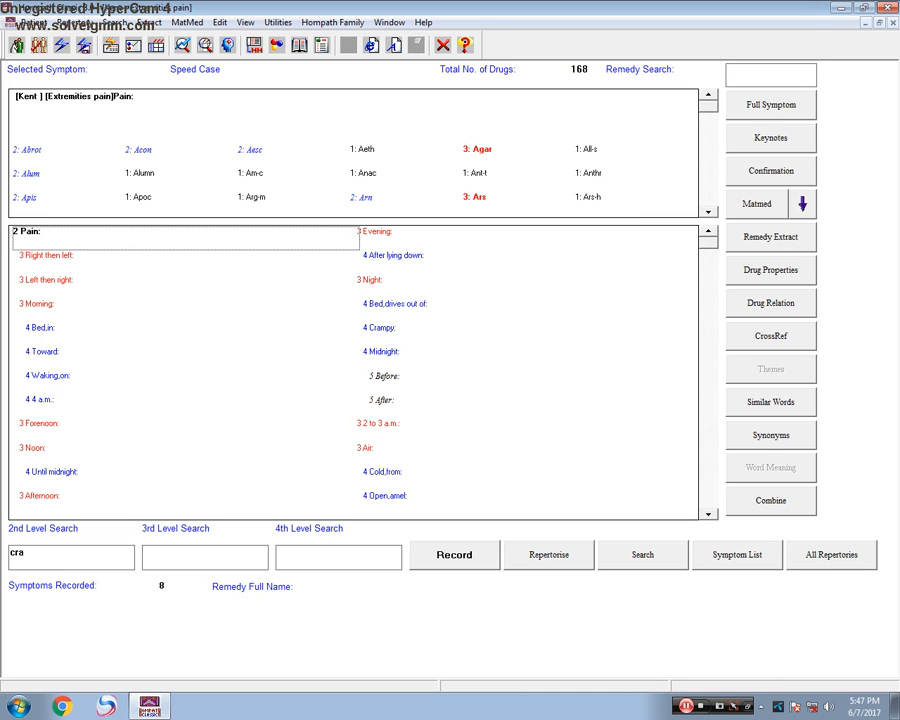
key(BackSpace)
key(BackSpace)
key(BackSpace)
text(pain)
- Try to switch to the Extremities chapter by choosing it among the selected Kent chapters and opening it
click(60, 20)
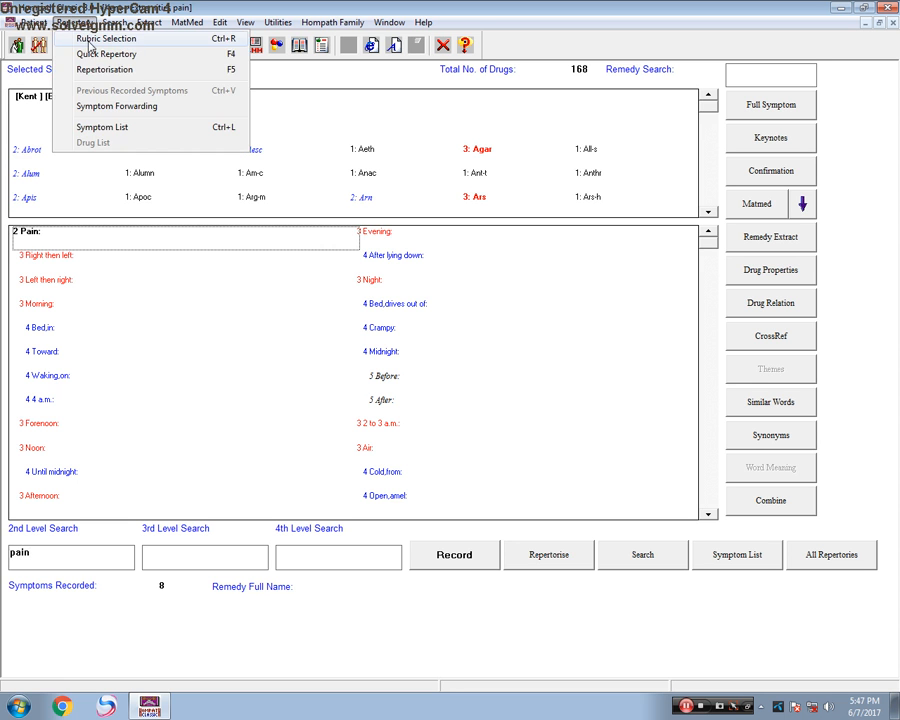
click(63, 35)
click(19, 211)
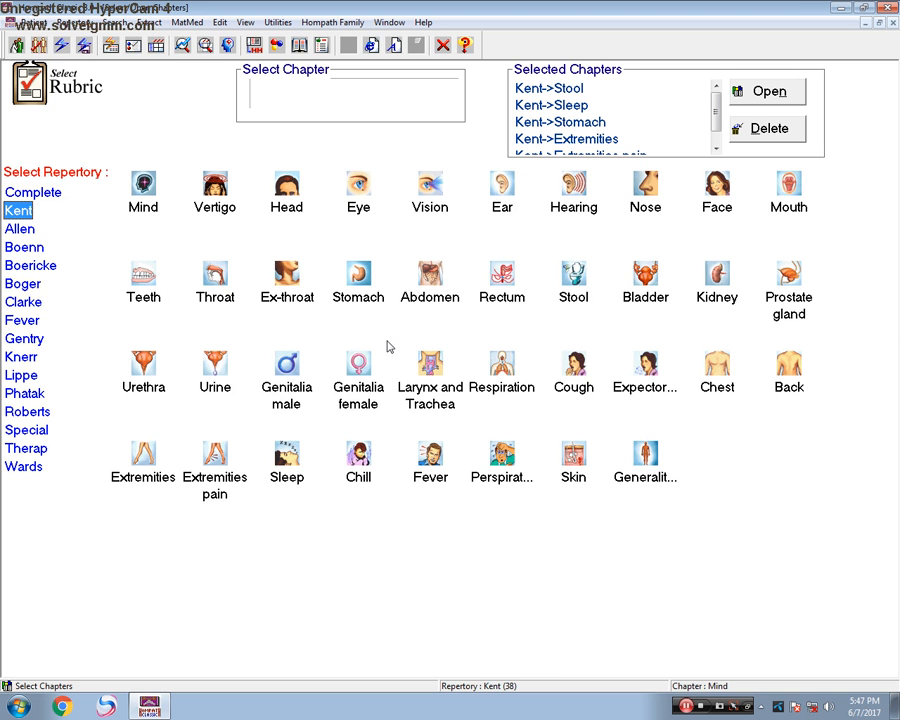
click(563, 139)
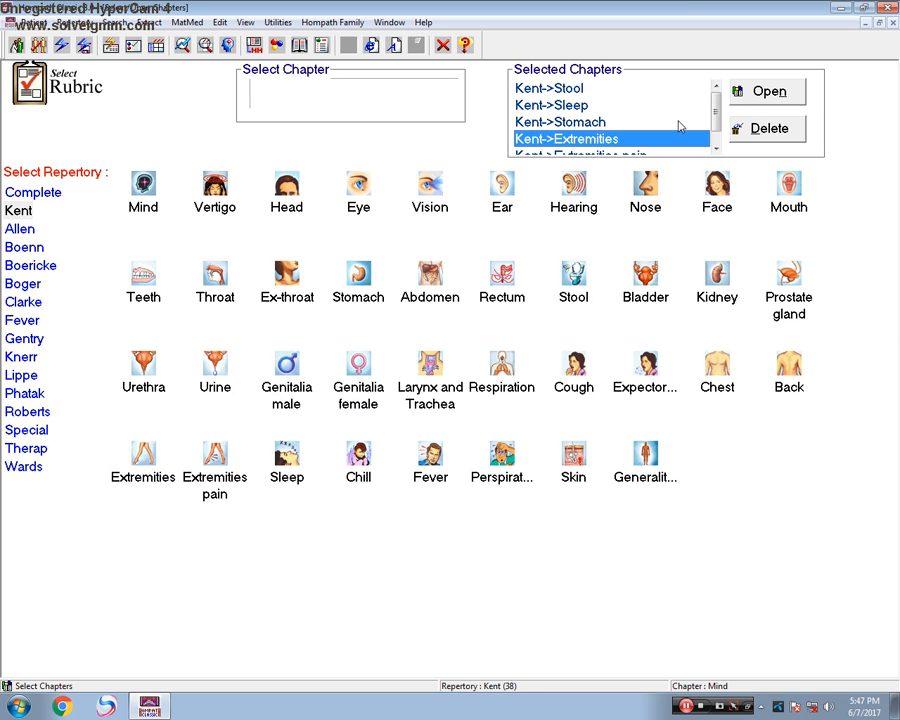
click(777, 95)
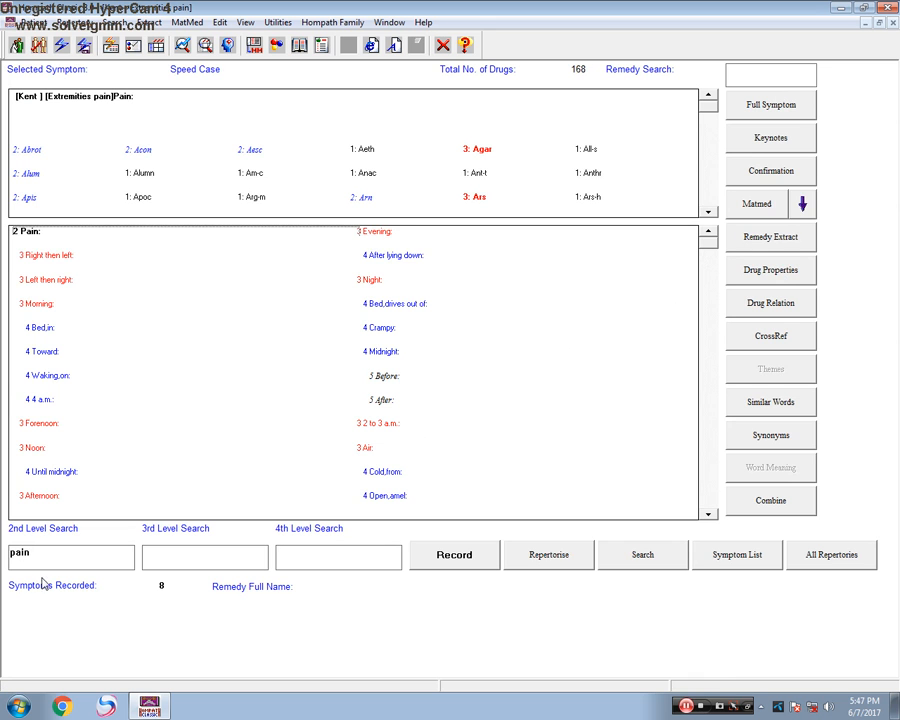
drag(54, 558, 3, 562)
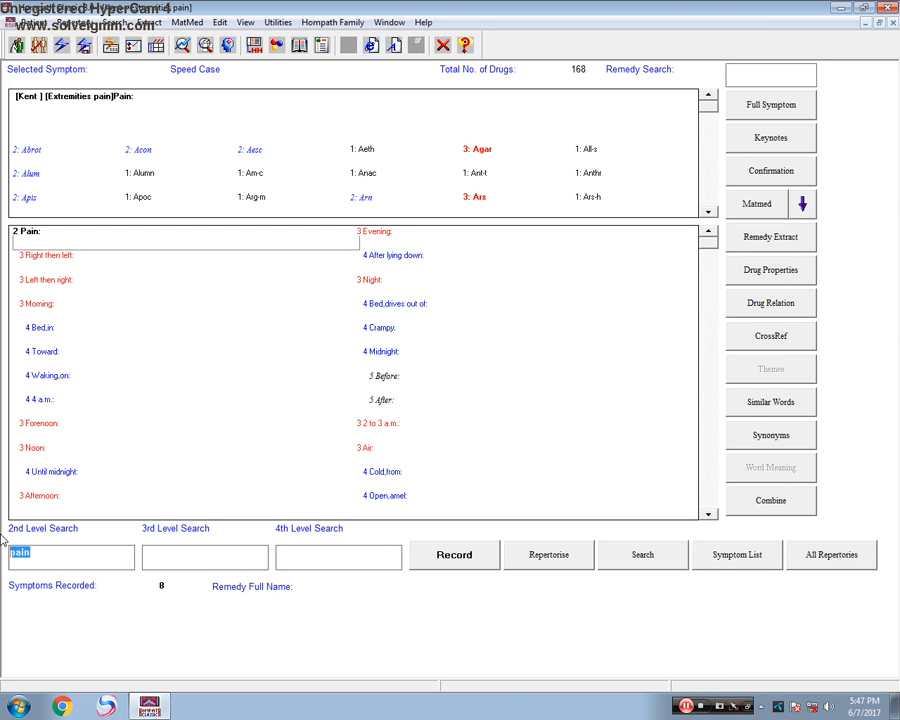
- Return to Rubric Selection and delete every chapter from the list of selected chapters
click(45, 20)
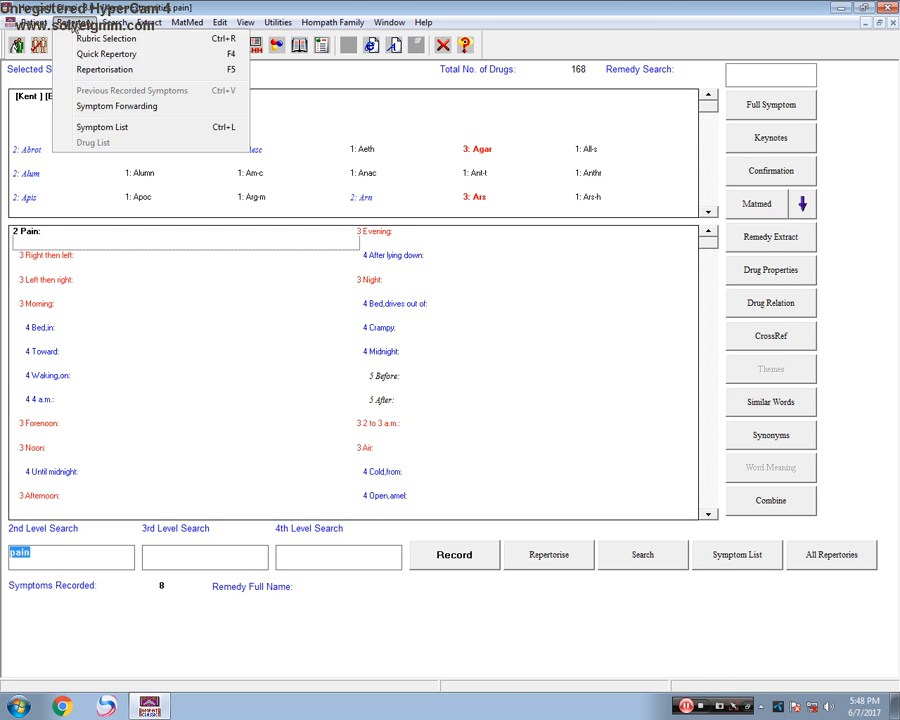
click(80, 37)
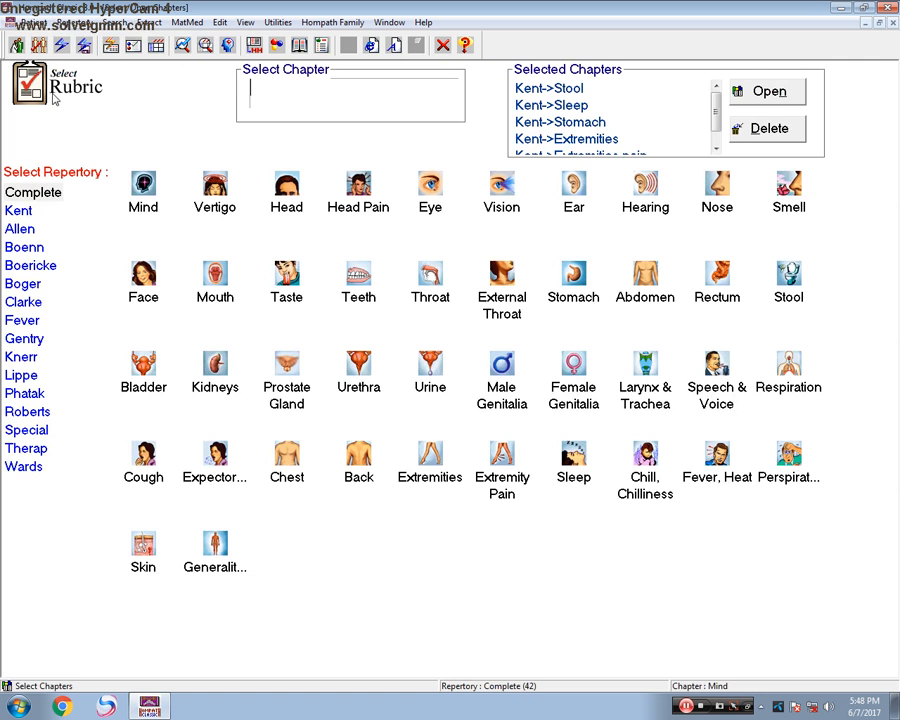
click(525, 138)
click(757, 129)
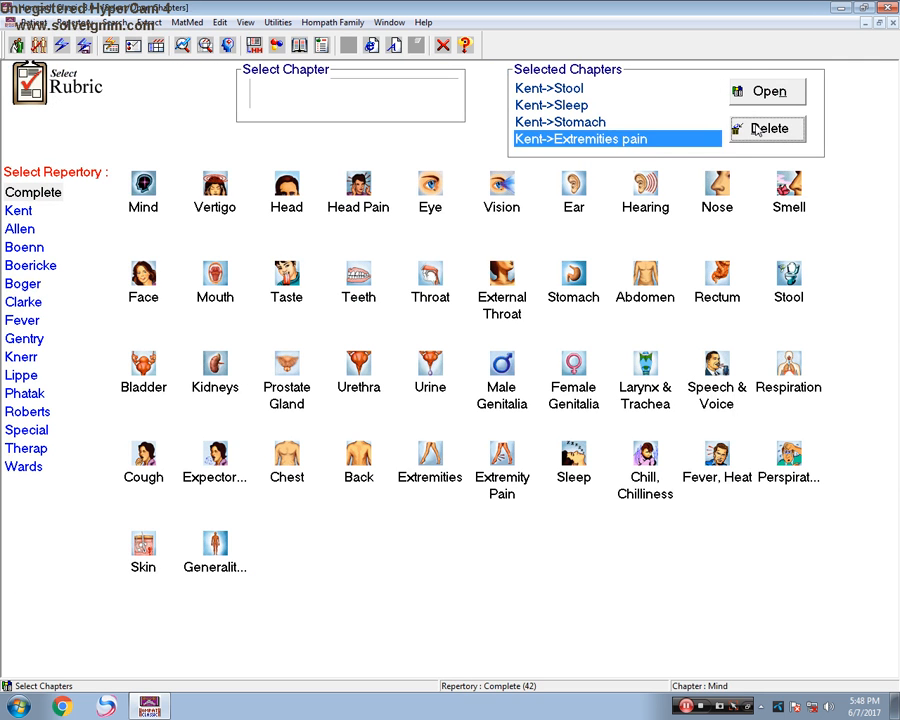
click(757, 129)
click(757, 129)
click(757, 129)
click(757, 129)
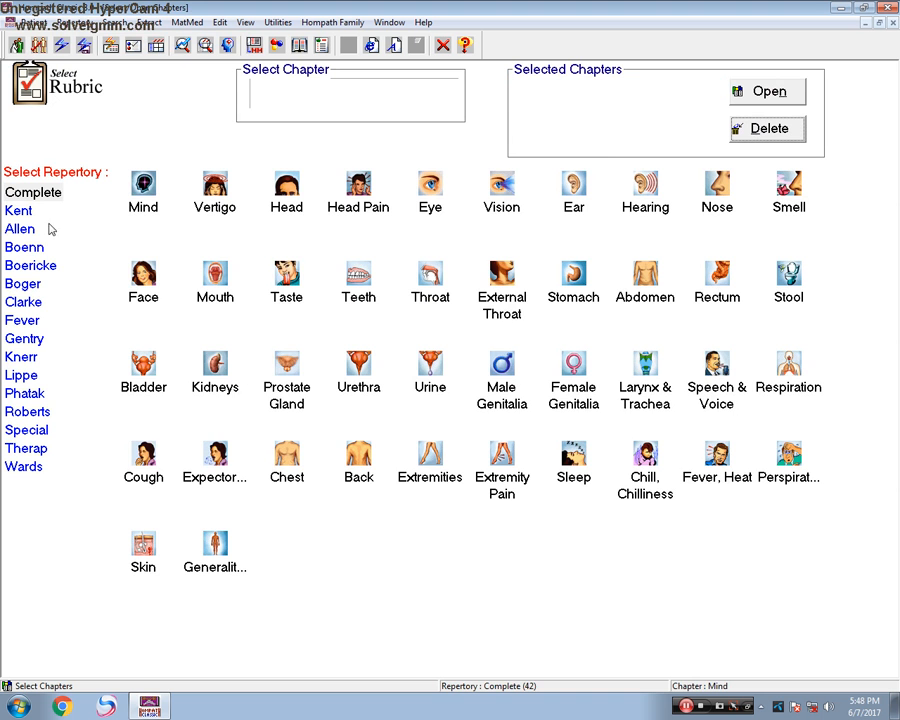
- Add only the Extremities chapter of the Kent repertory and open it
click(18, 211)
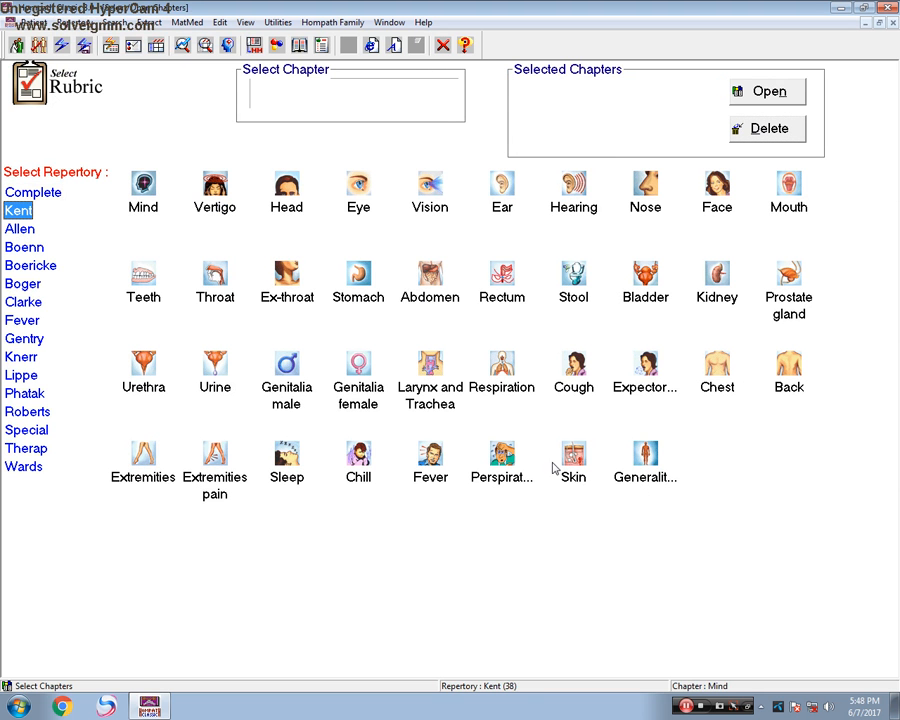
click(156, 475)
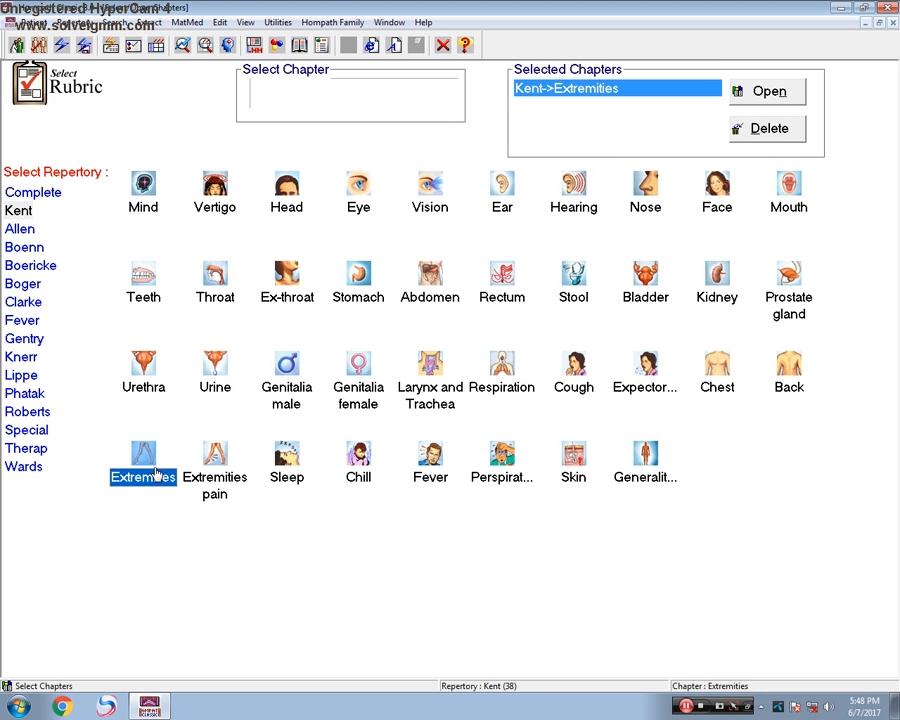
click(762, 92)
- Search the Extremities chapter for "cram" and third-level "foo", and record the rubric Cramps: Foot
click(77, 563)
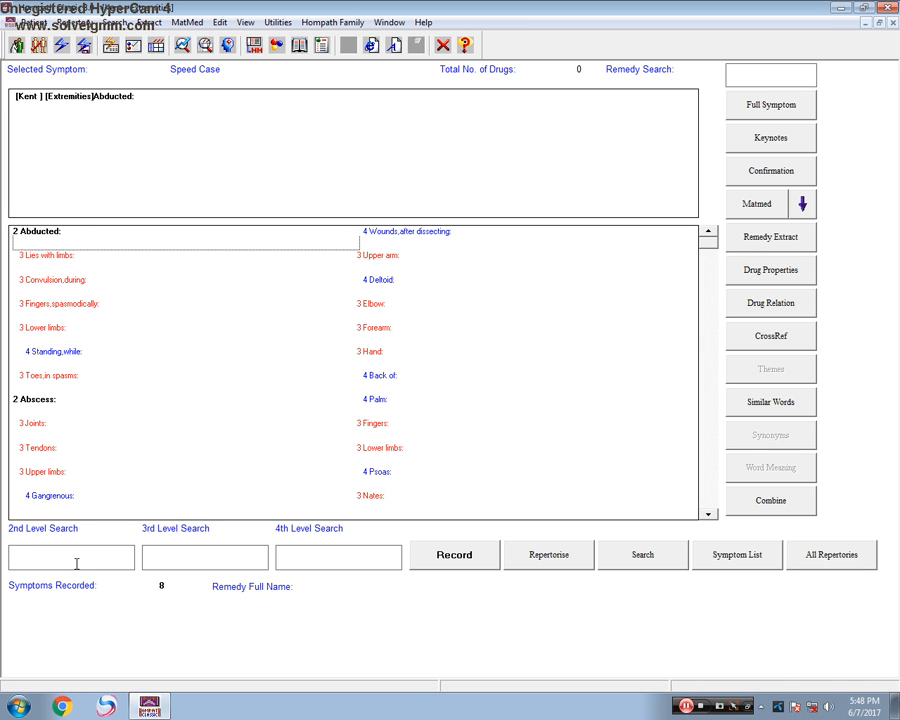
text(cra)
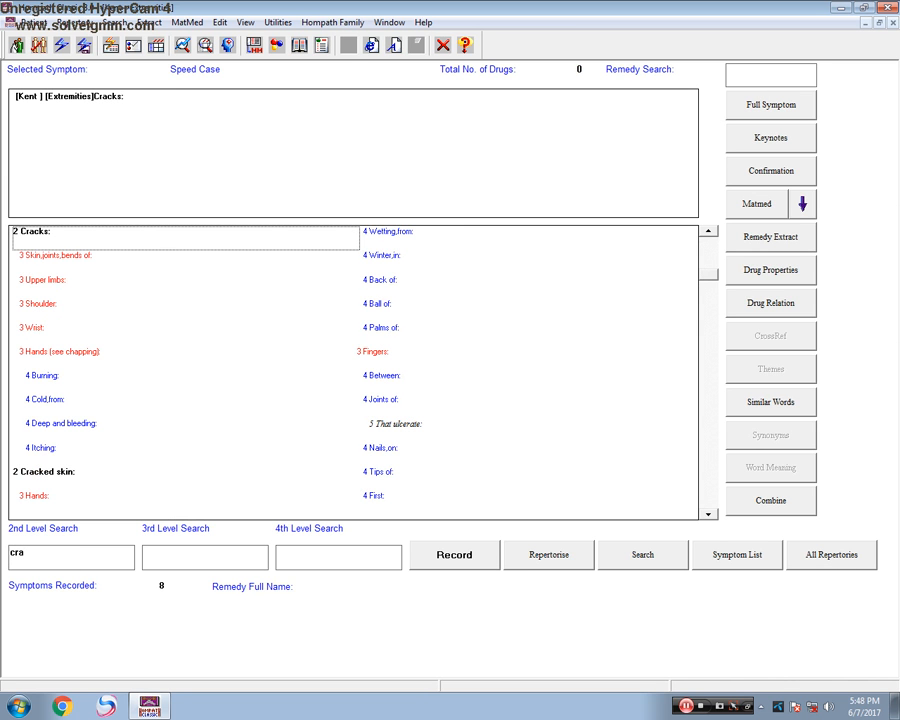
text(m)
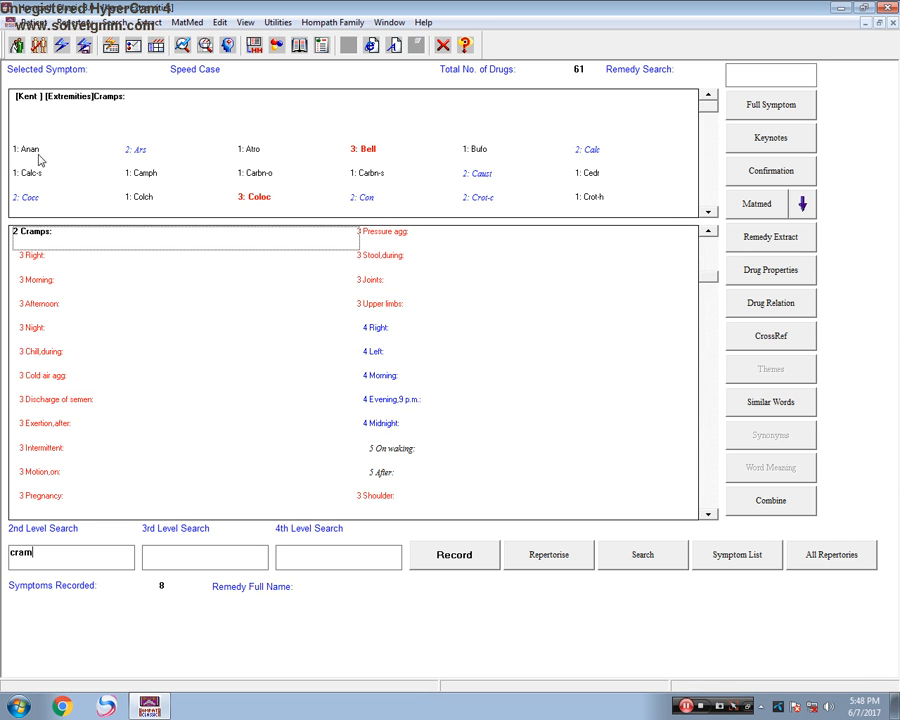
click(34, 261)
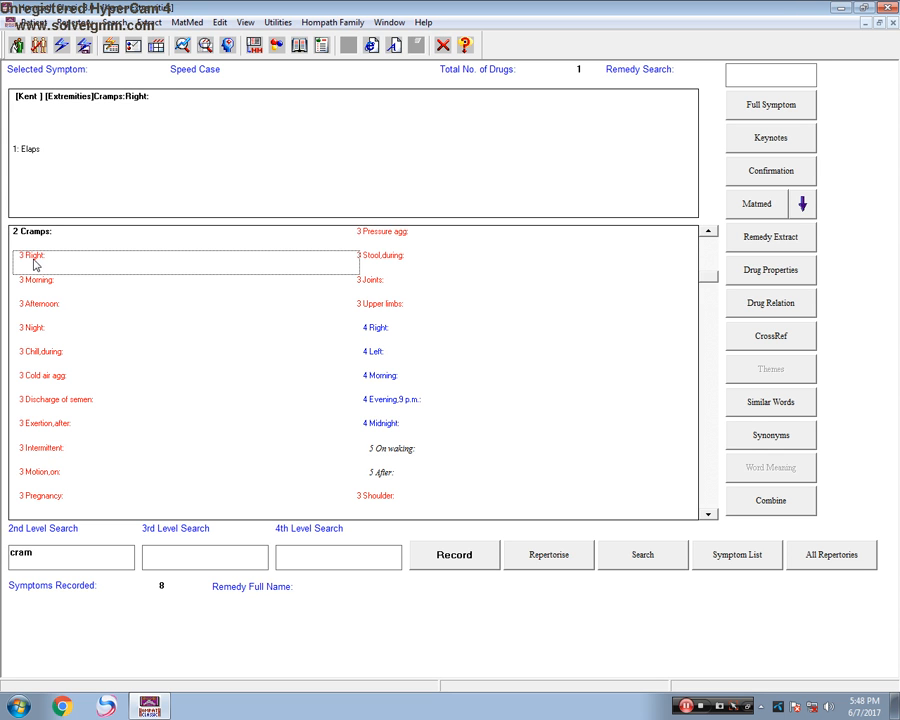
click(149, 552)
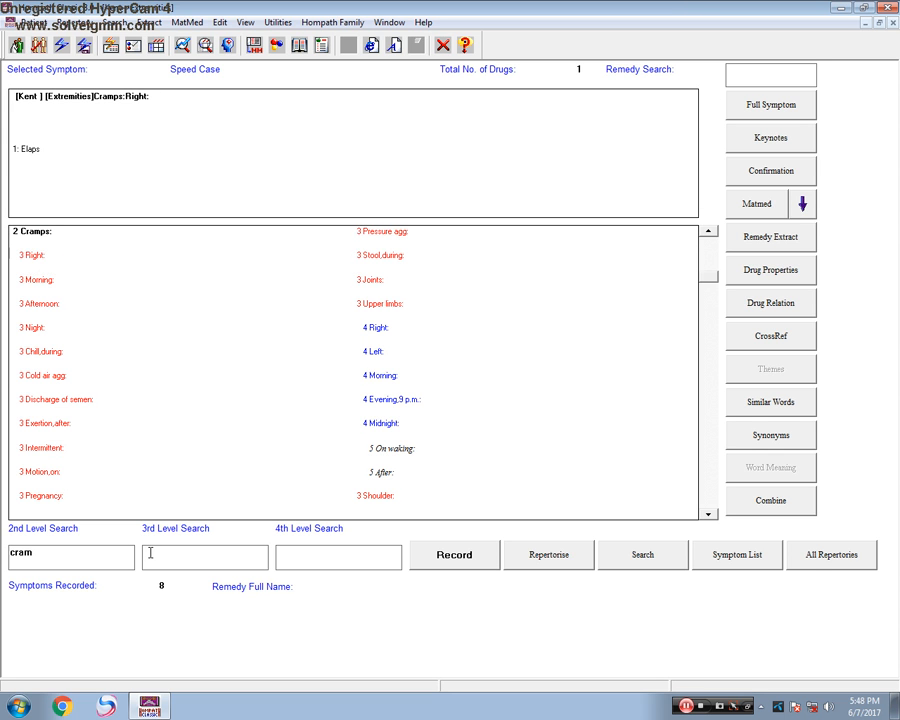
text(foo)
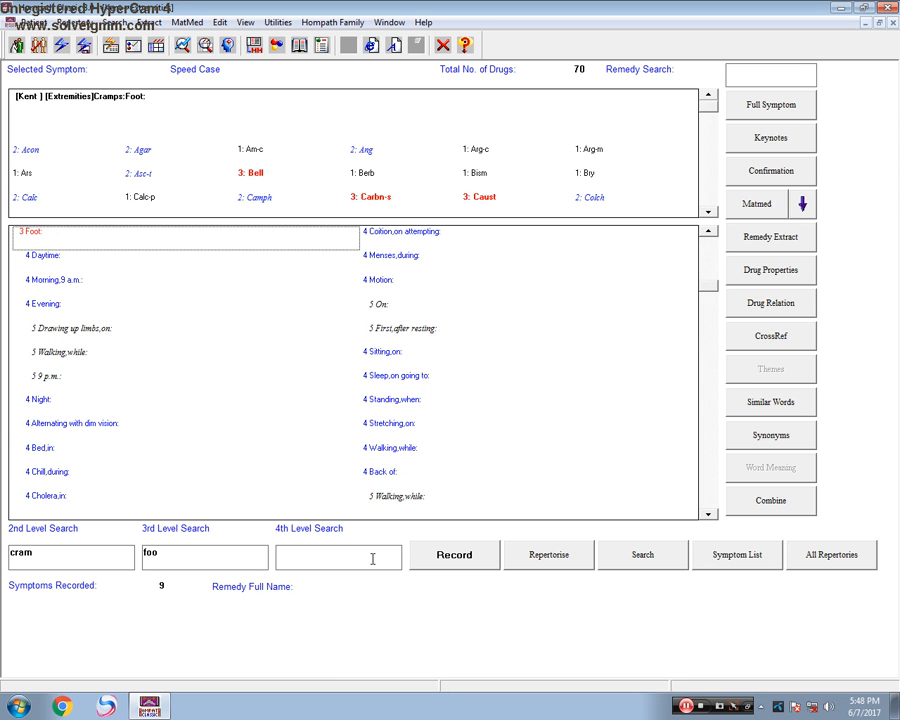
- Clear the second-level and third-level search terms in the Extremities chapter
click(183, 563)
key(BackSpace)
key(BackSpace)
key(BackSpace)
key(BackSpace)
key(BackSpace)
key(BackSpace)
key(BackSpace)
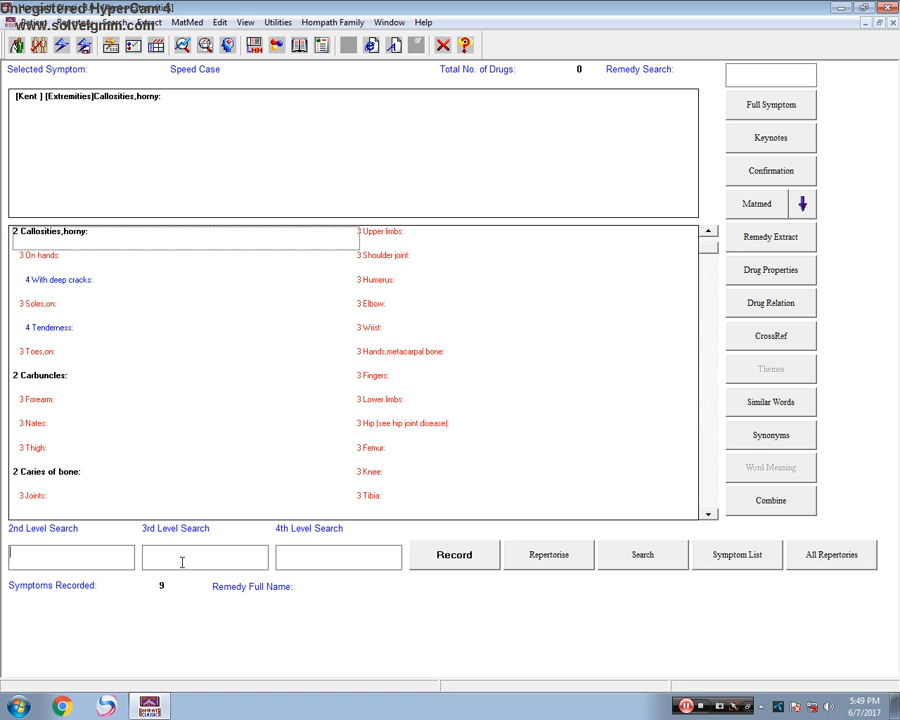
- Return to Rubric Selection, add the Mind chapter of the Kent repertory and open it
click(79, 23)
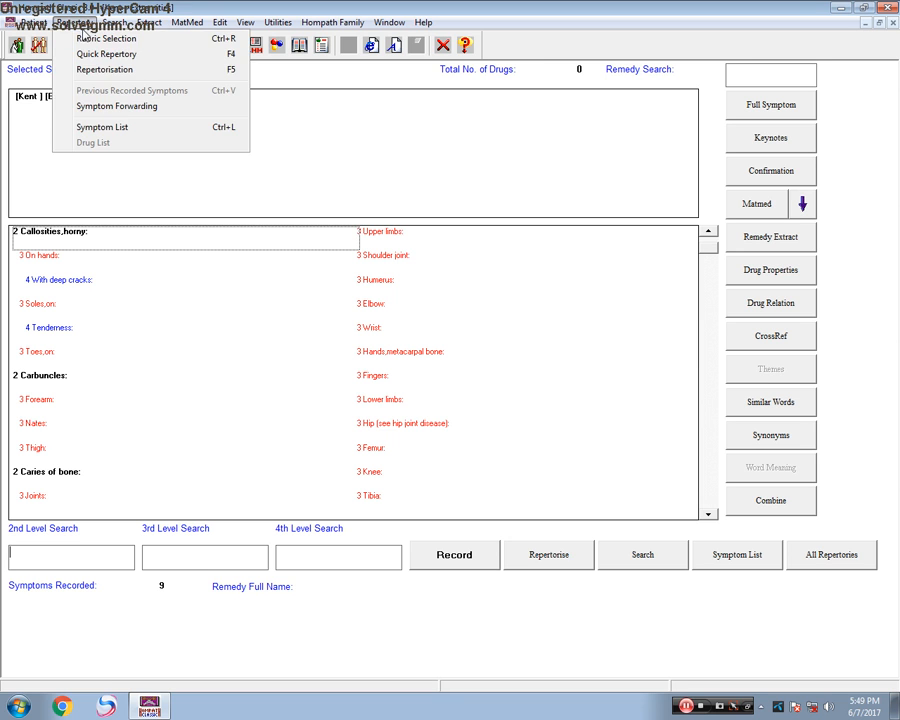
click(86, 38)
click(19, 211)
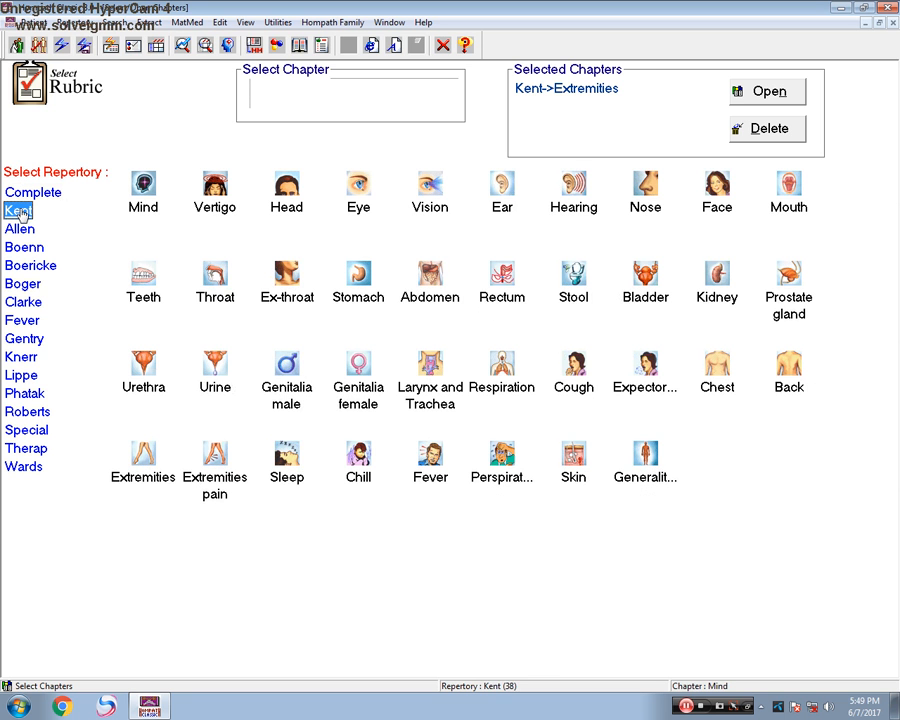
click(143, 186)
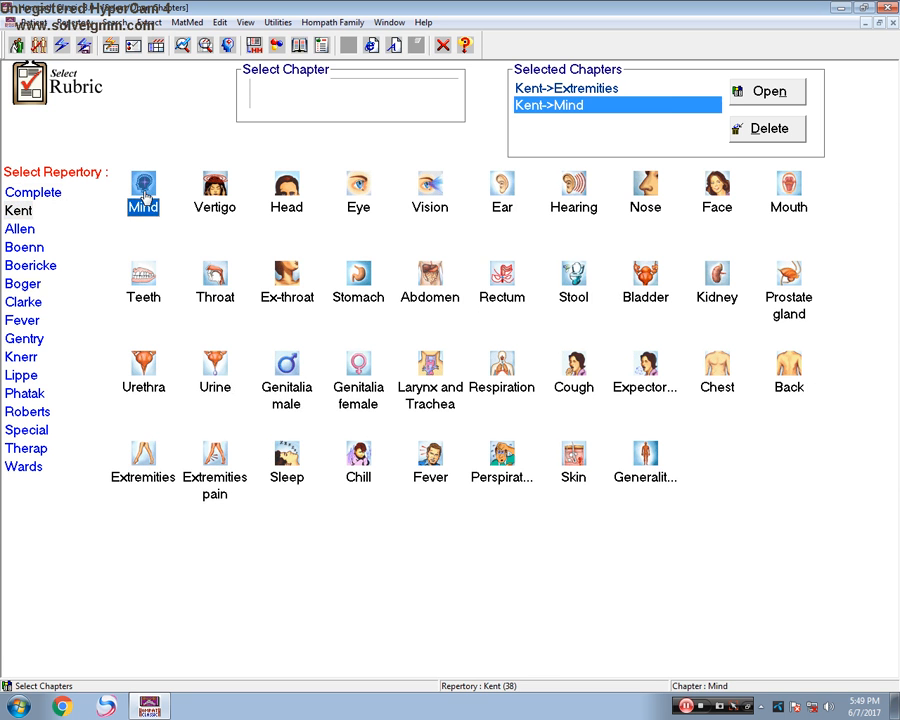
click(768, 92)
- Search the Mind chapter for "sent" and record the rubric Sentimental
click(70, 563)
text(sent)
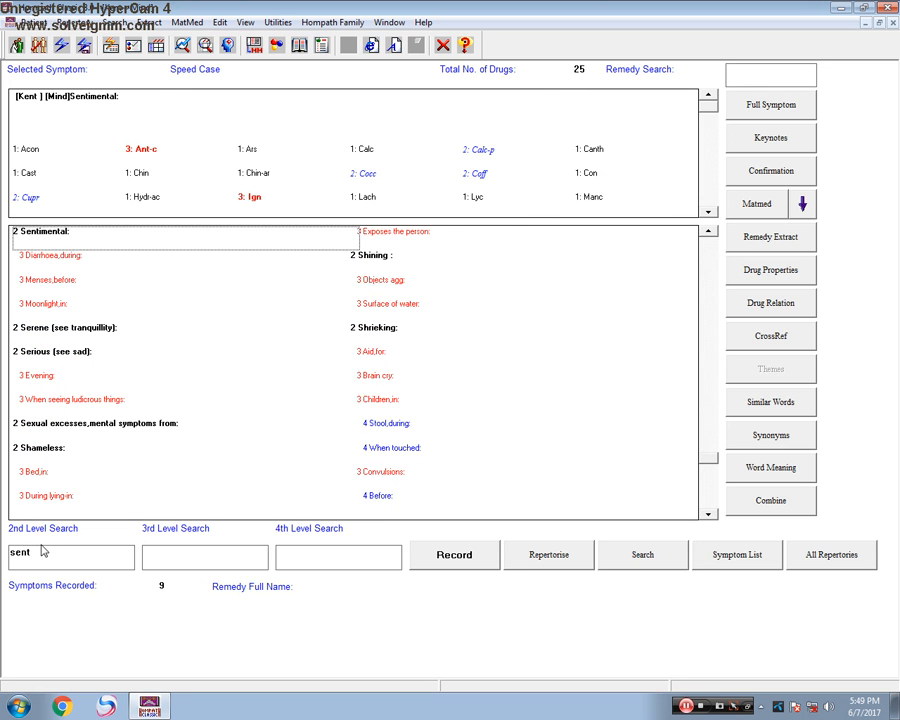
double_click(24, 235)
- Repertorise the recorded symptoms and filter the remedies to the Hot thermal state
click(549, 556)
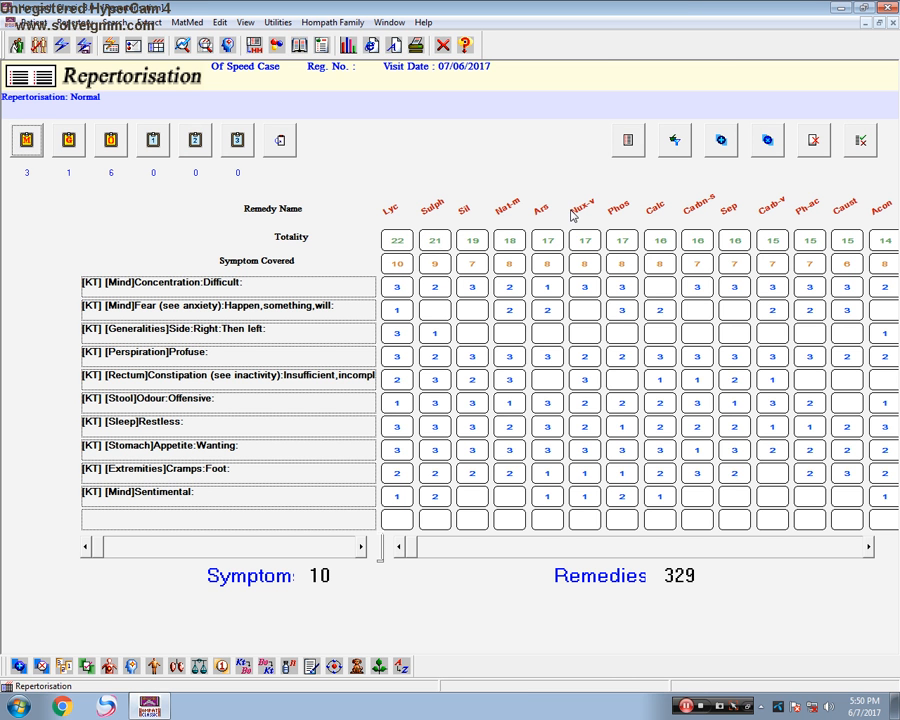
click(675, 140)
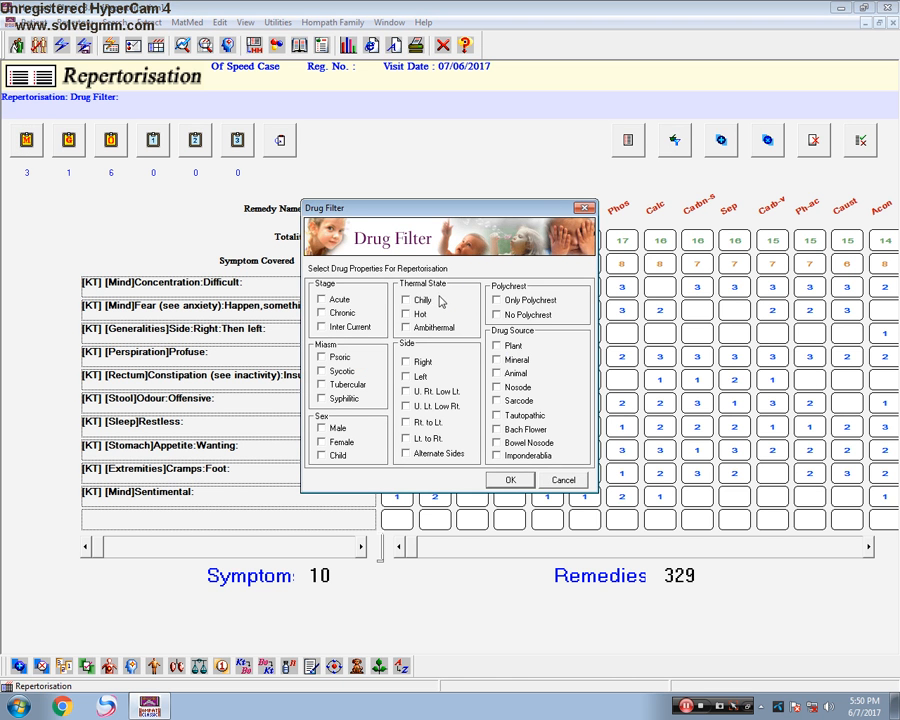
click(412, 315)
click(510, 479)
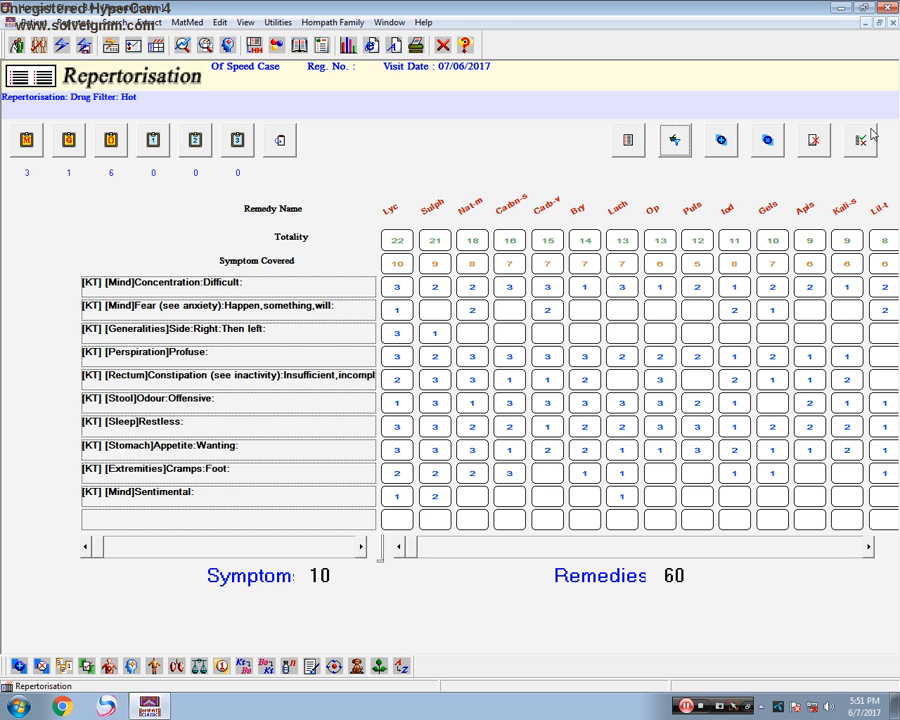
- Add the Right side to the drug filter alongside Hot, and recheck and reapply the filter settings
click(675, 140)
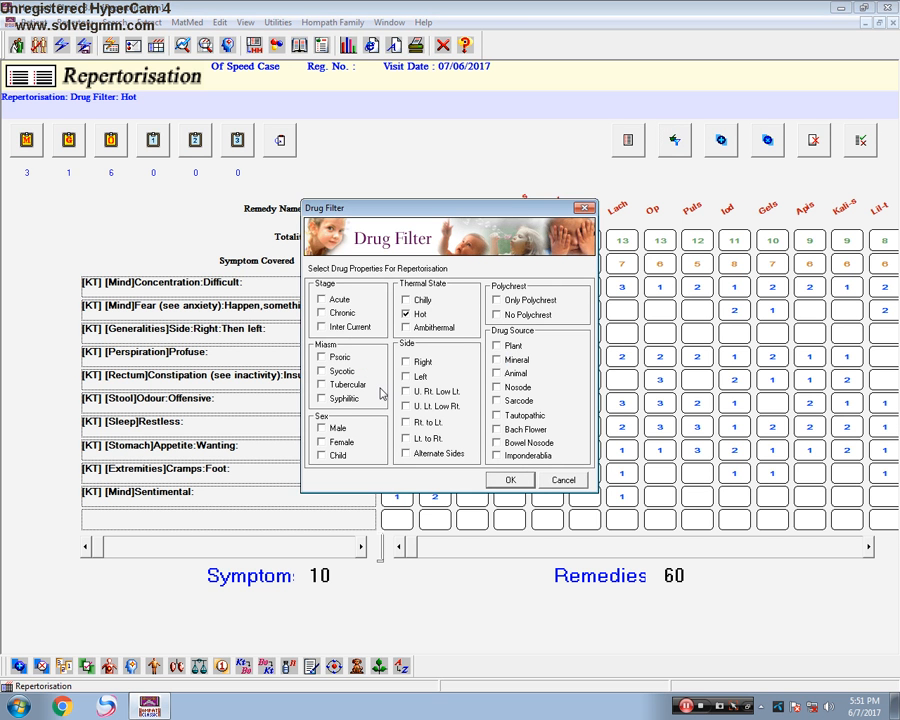
click(406, 361)
click(510, 480)
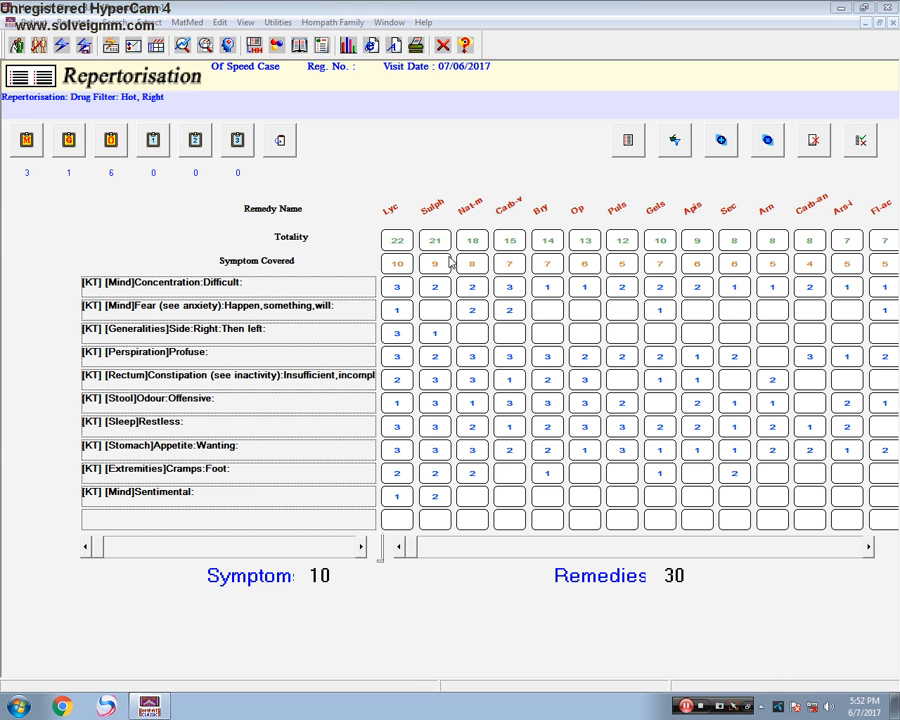
click(680, 146)
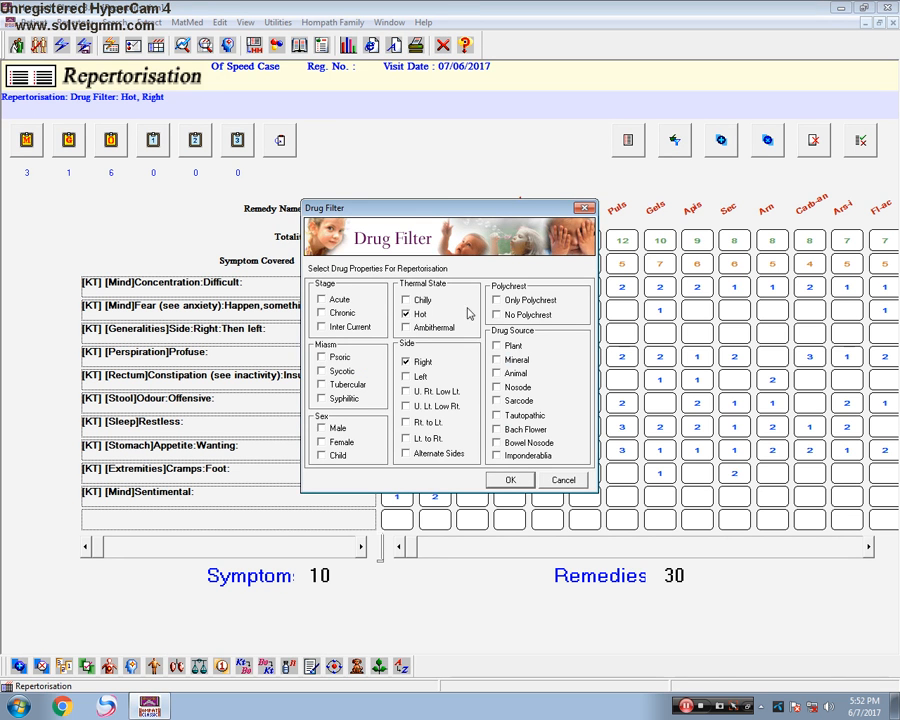
click(510, 480)
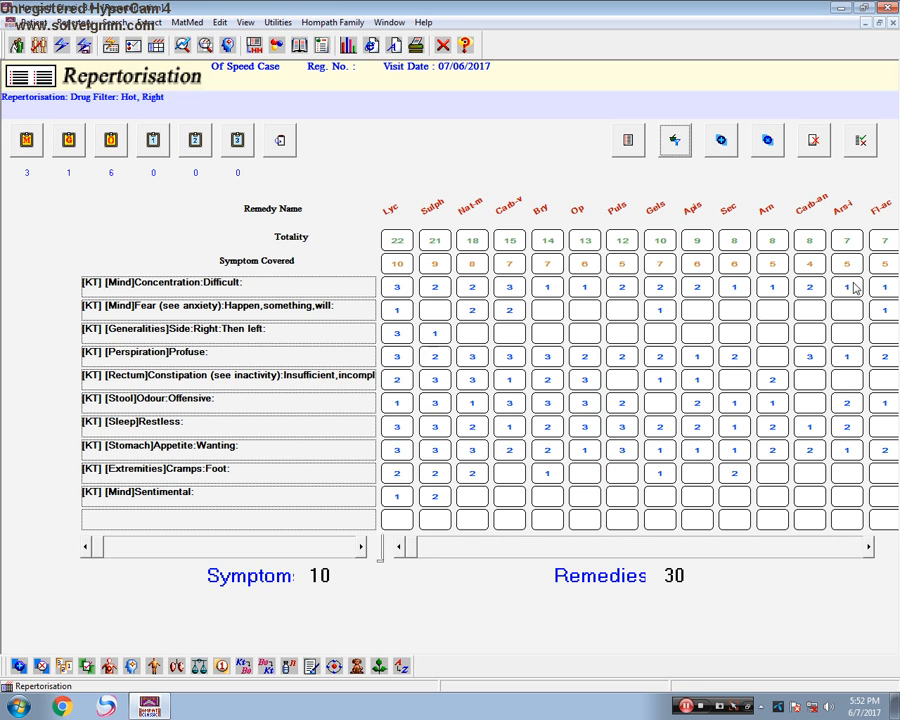